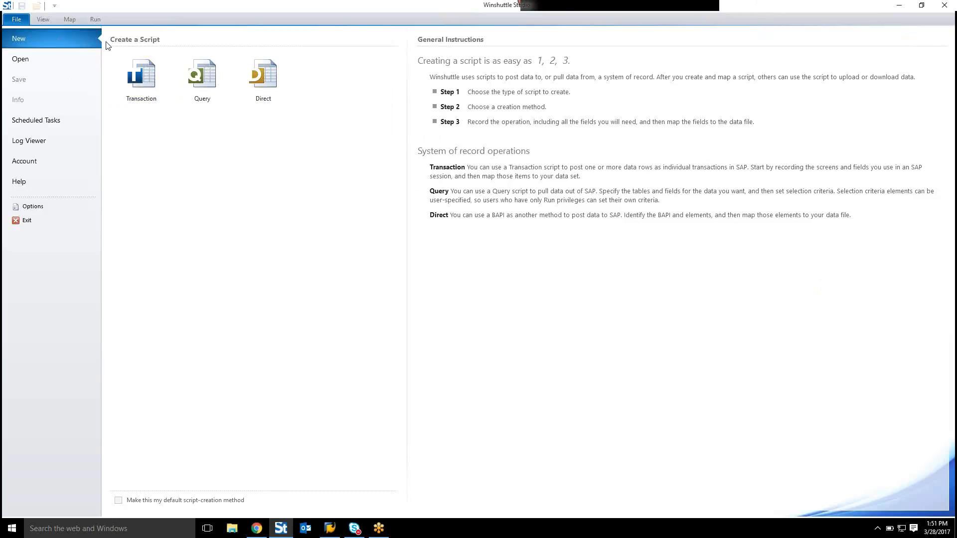
Step: Choose a Transaction script and log on to SAP system WE7 with the account password
left_click(141, 77)
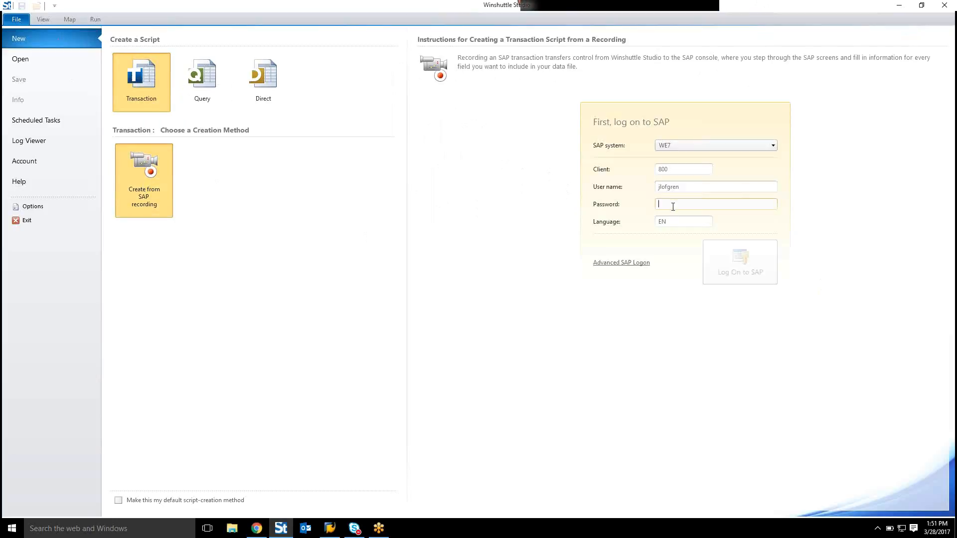
type("***")
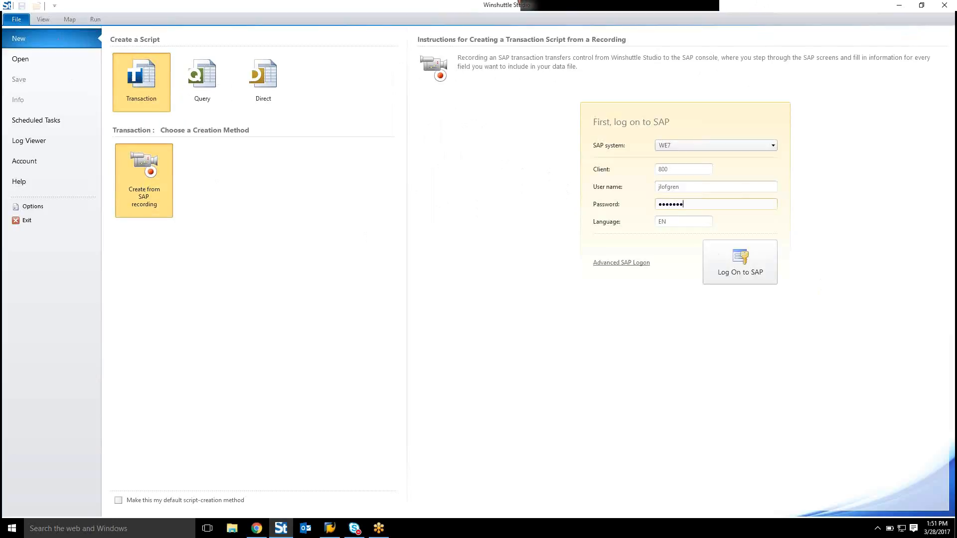
type("***")
key("BackSpace")
key("BackSpace")
key("BackSpace")
key("BackSpace")
key("BackSpace")
key("BackSpace")
type("*")
key("BackSpace")
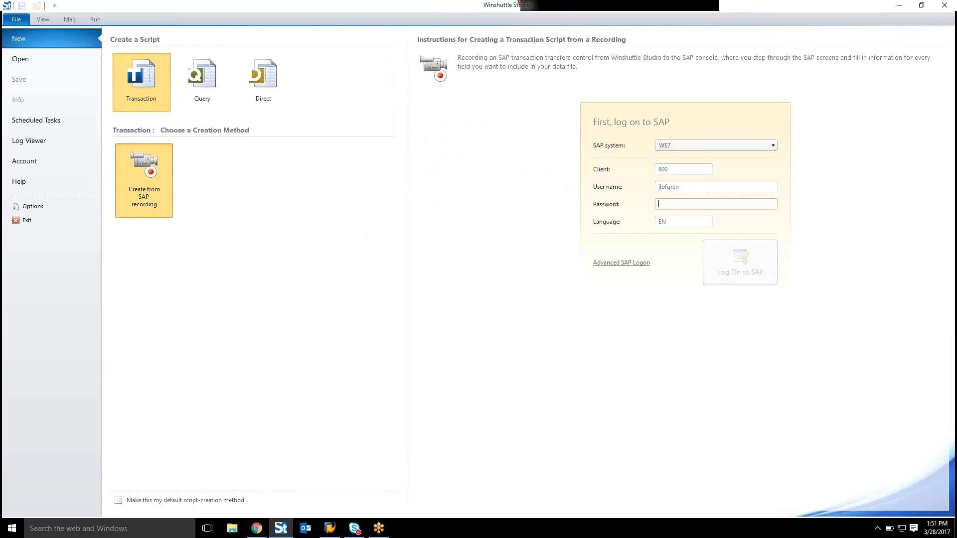
type("***")
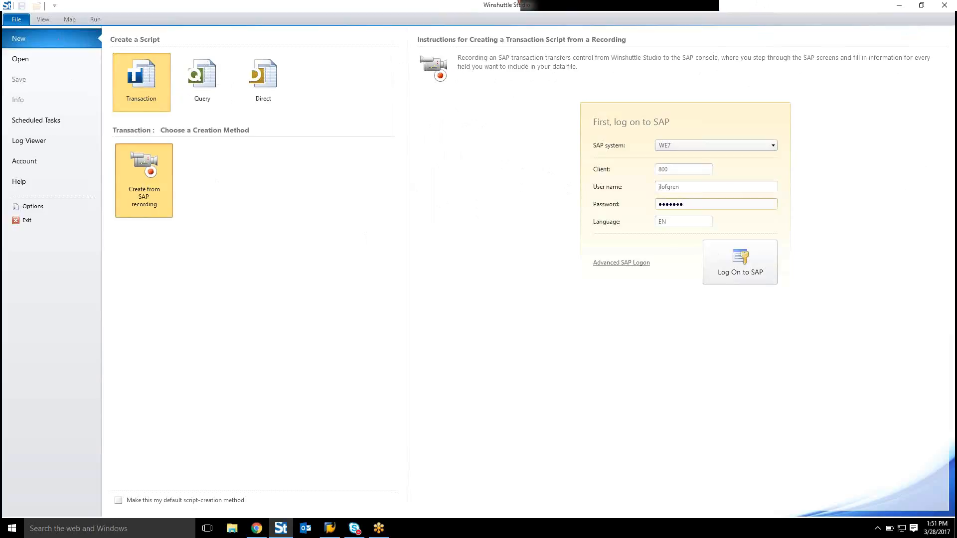
key("Return")
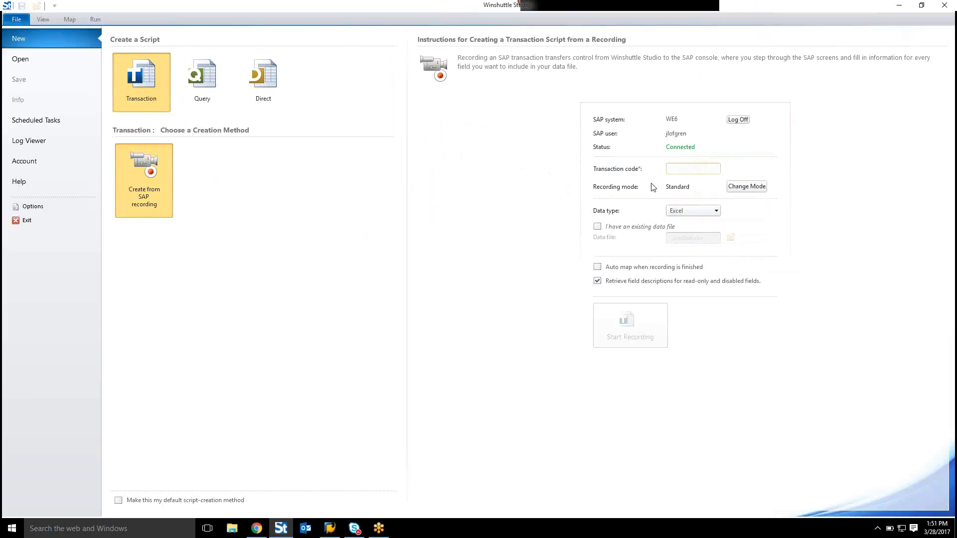
Step: Enter transaction code VK12 and switch the recording mode to GUI Scripting
type("VK12")
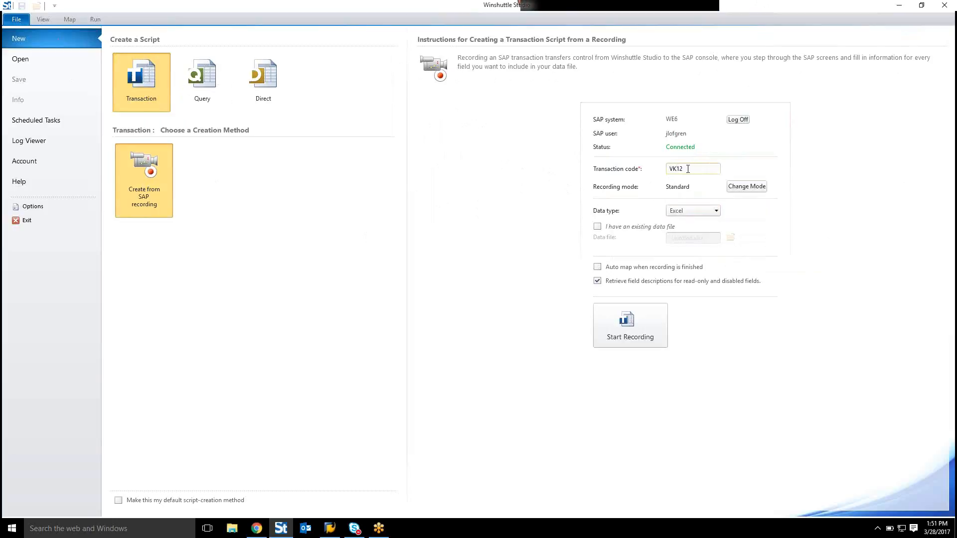
left_click(746, 187)
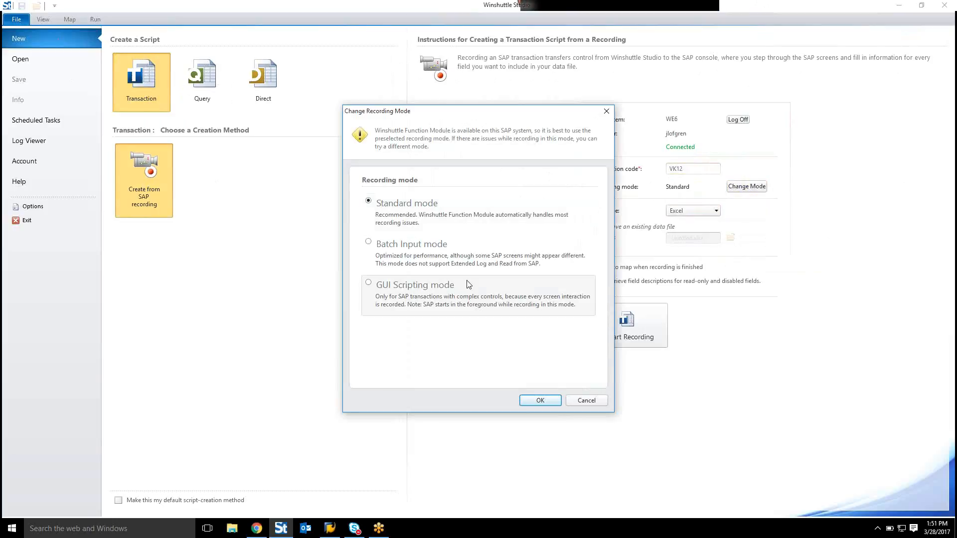
left_click(412, 295)
left_click(540, 399)
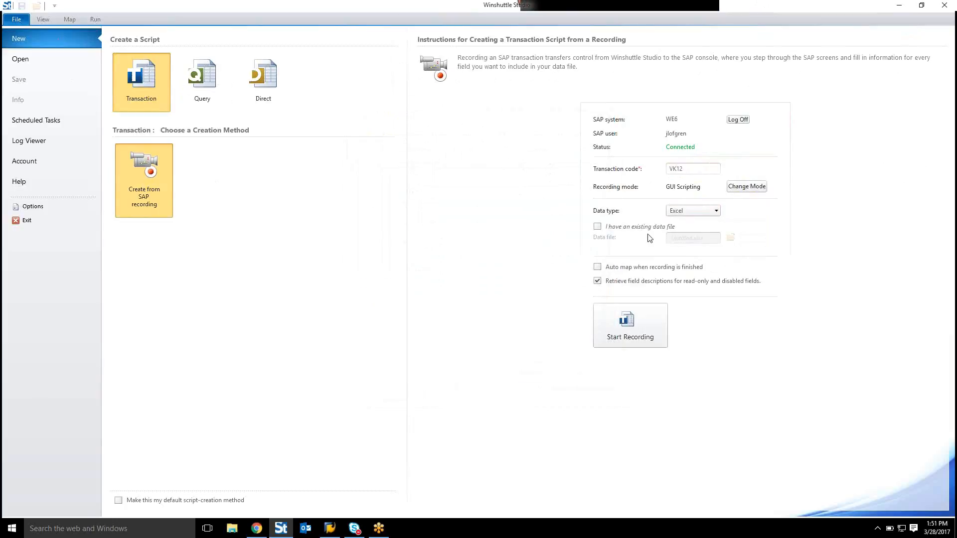
Step: Start the recording and bring the SAP GUI window to the front
left_click(633, 321)
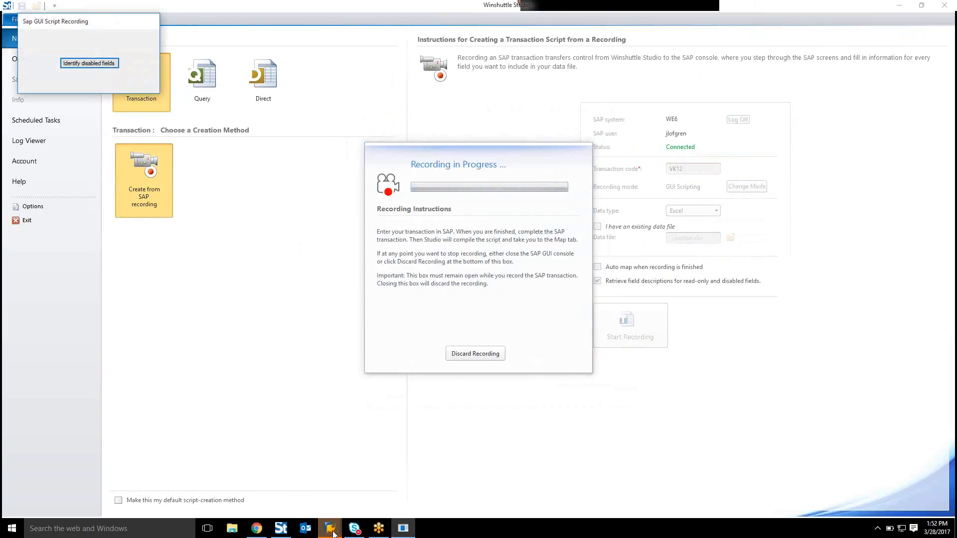
mouse_move(338, 520)
left_click(355, 496)
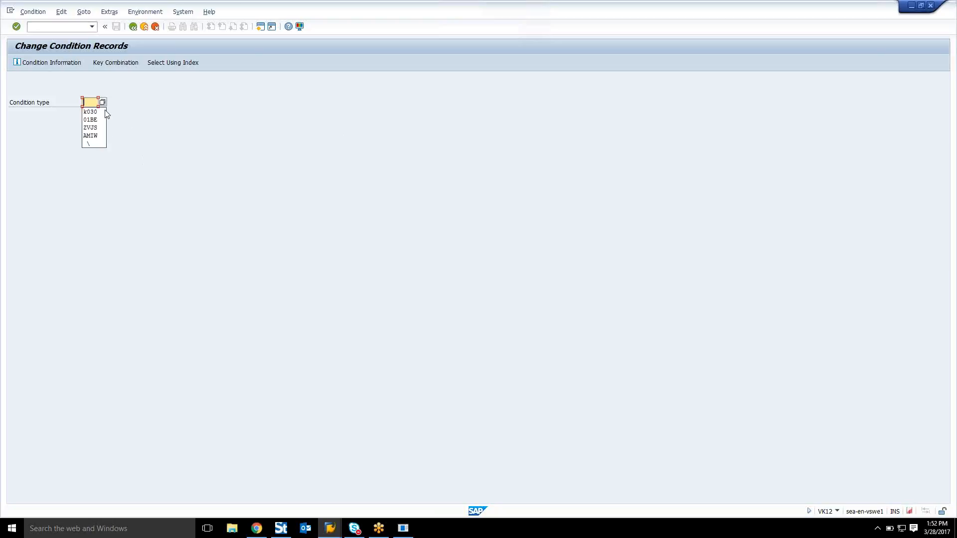
Step: Enter condition type K030 with sales organization 1000, distribution channel 01, customer 1000 and material pricing group 01
key("Return")
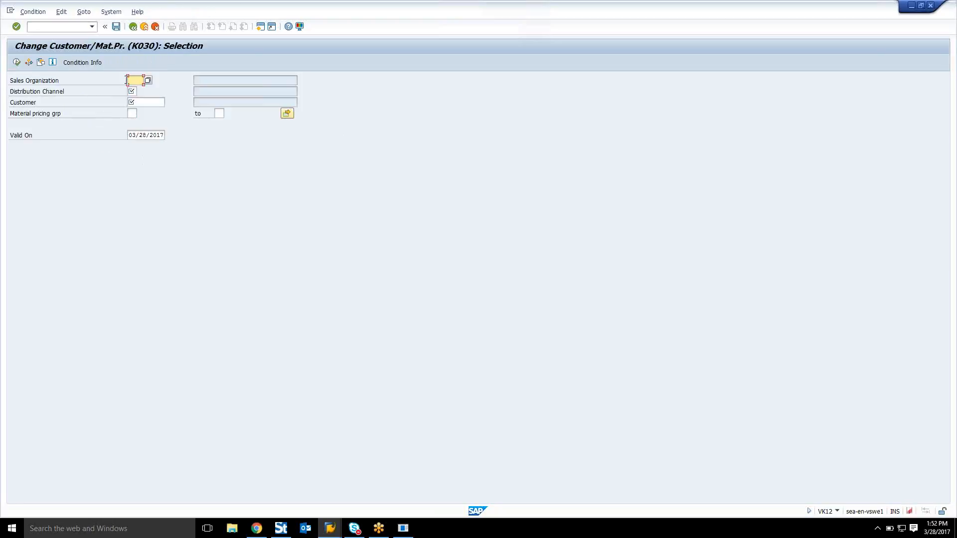
left_click(128, 80)
key("Down")
key("Tab")
key("Down")
key("Tab")
key("Down")
key("Tab")
key("Down")
key("Return")
key("Return")
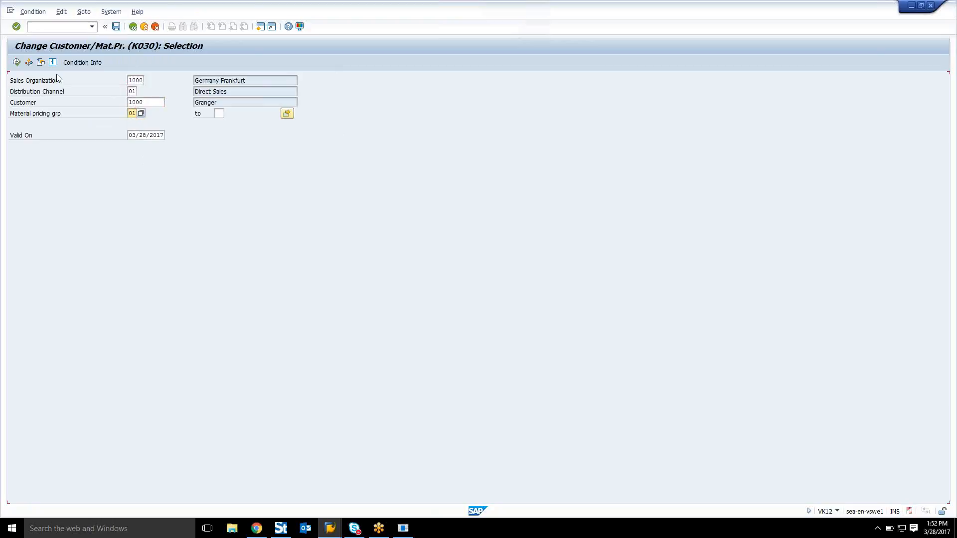
Step: Execute the selection, select the Standard Parts condition record and open its scales
left_click(17, 62)
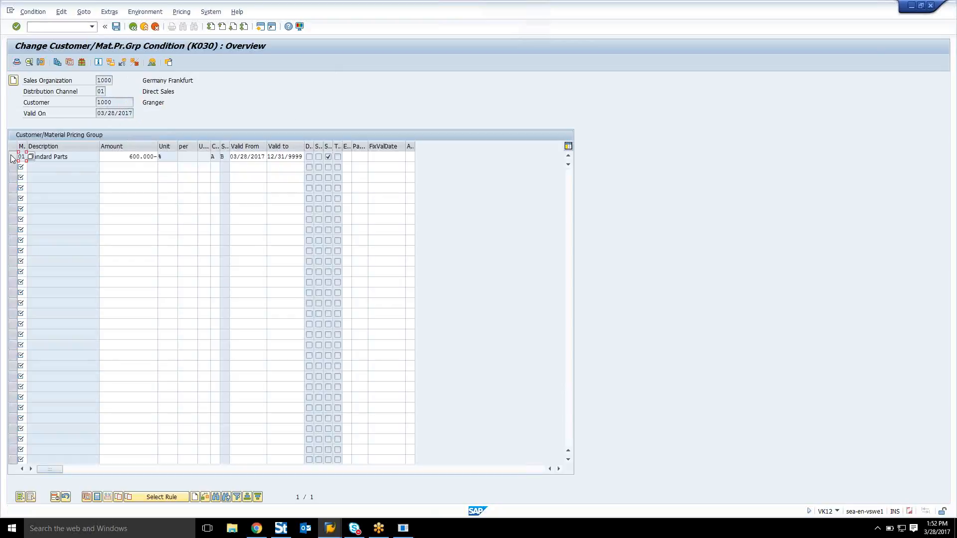
left_click(11, 156)
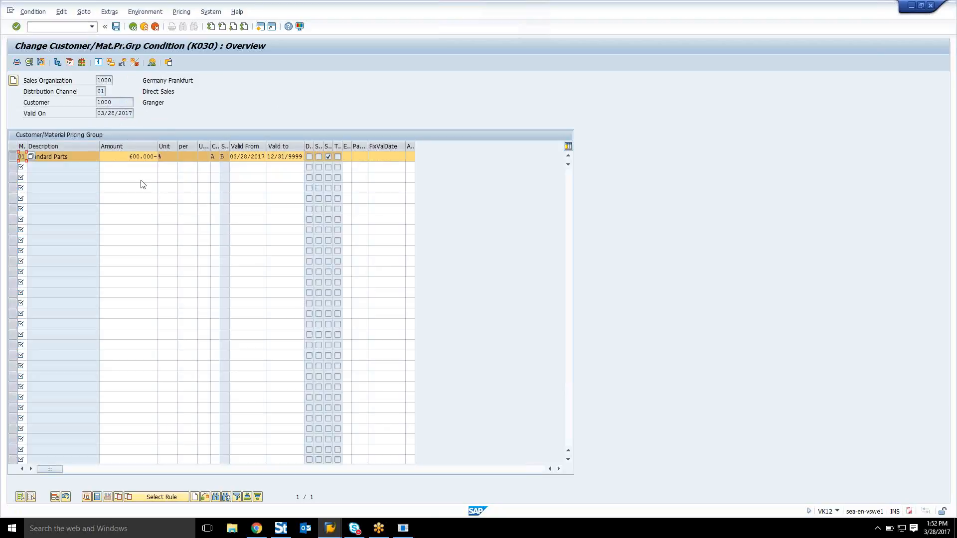
left_click(58, 63)
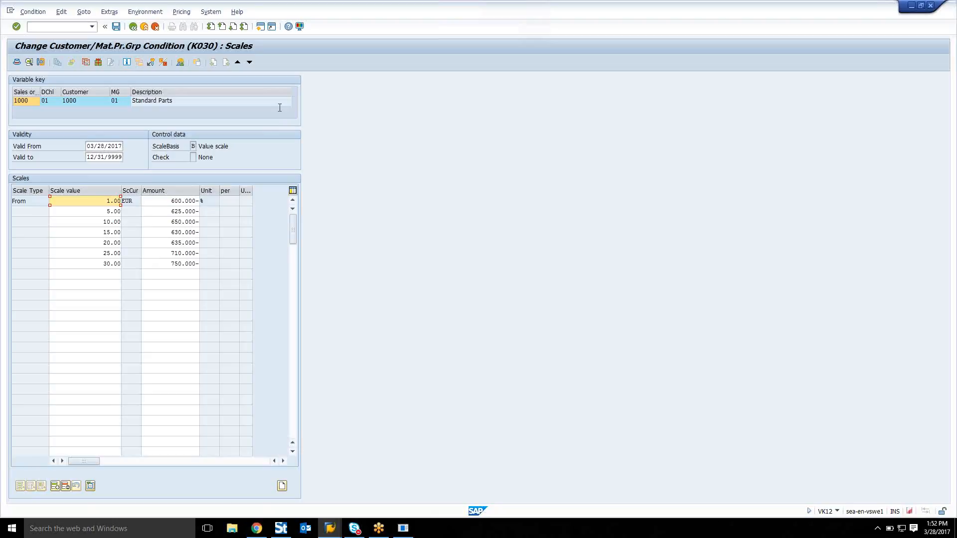
Step: Restore the SAP window to a smaller size
double_click(398, 15)
left_click(450, 65)
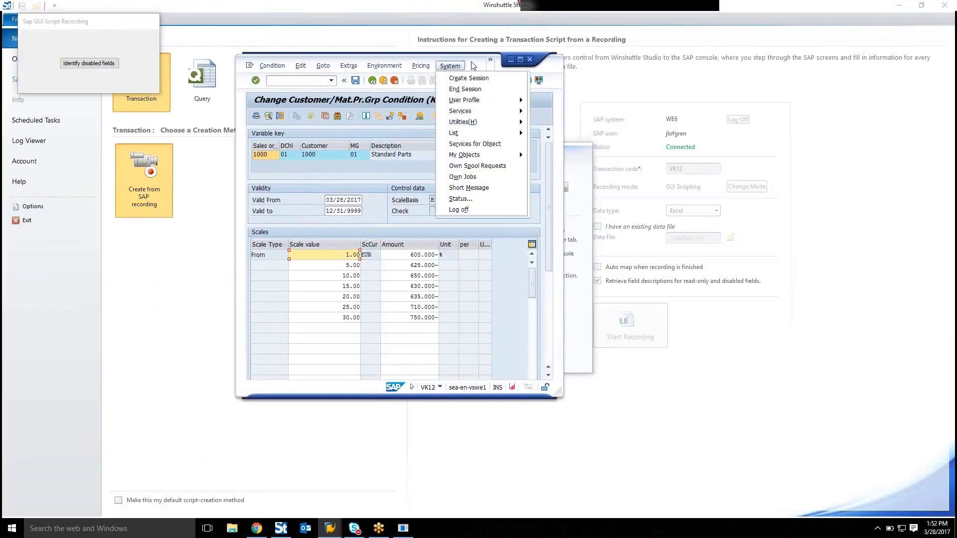
left_click(471, 62)
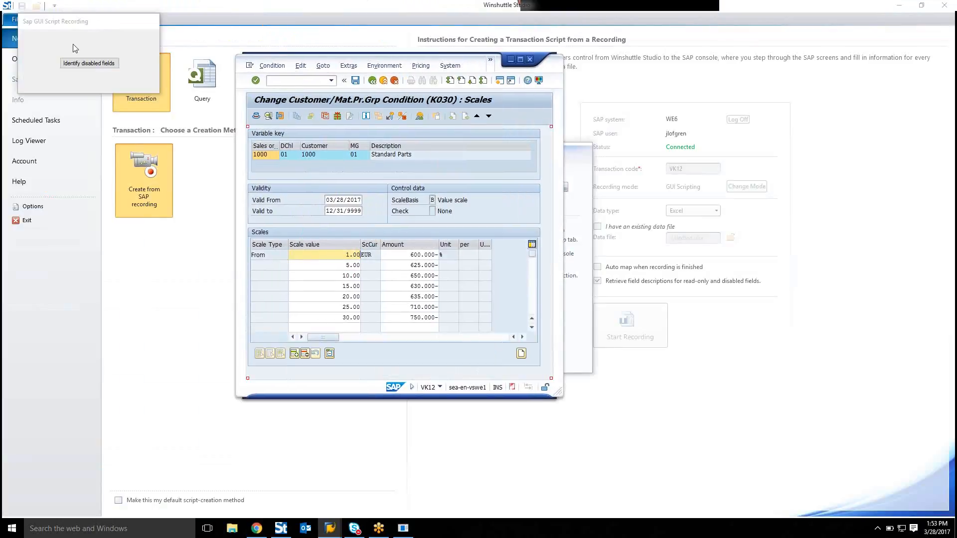
Step: Identify disabled fields and set the amount for the 20.00 scale value to 645.000-
left_click(91, 68)
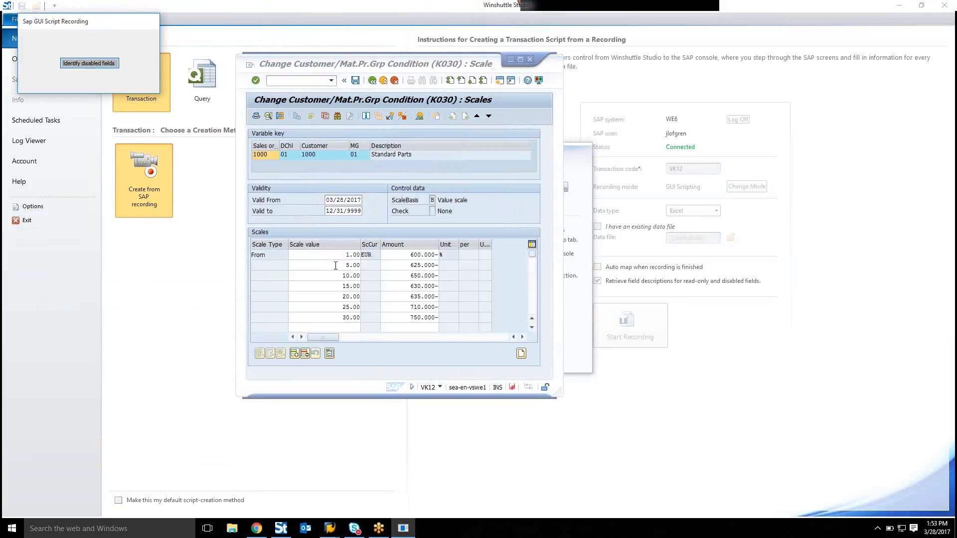
left_click(338, 297)
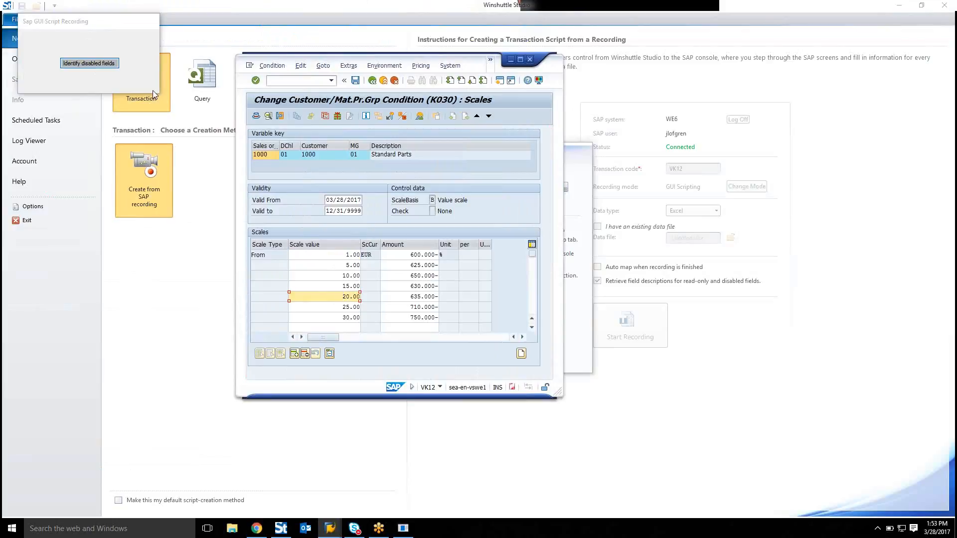
left_click(79, 64)
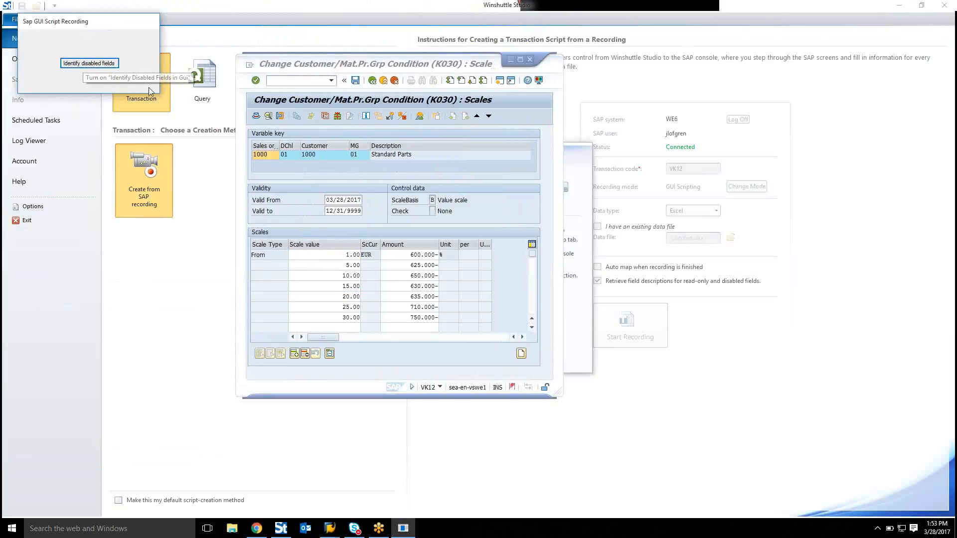
left_click(420, 297)
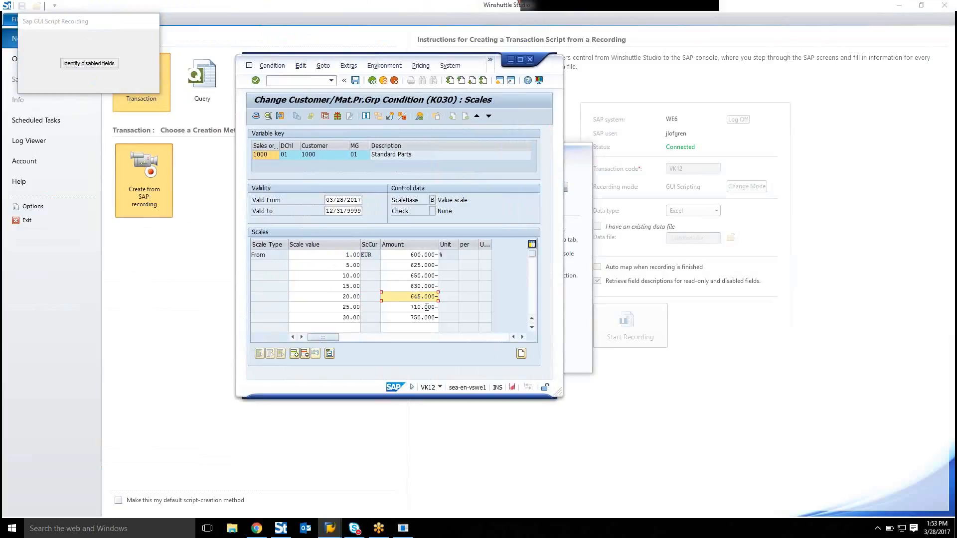
key("Return")
Step: Save the condition record and back out of the transaction to finish the recording
left_click(357, 81)
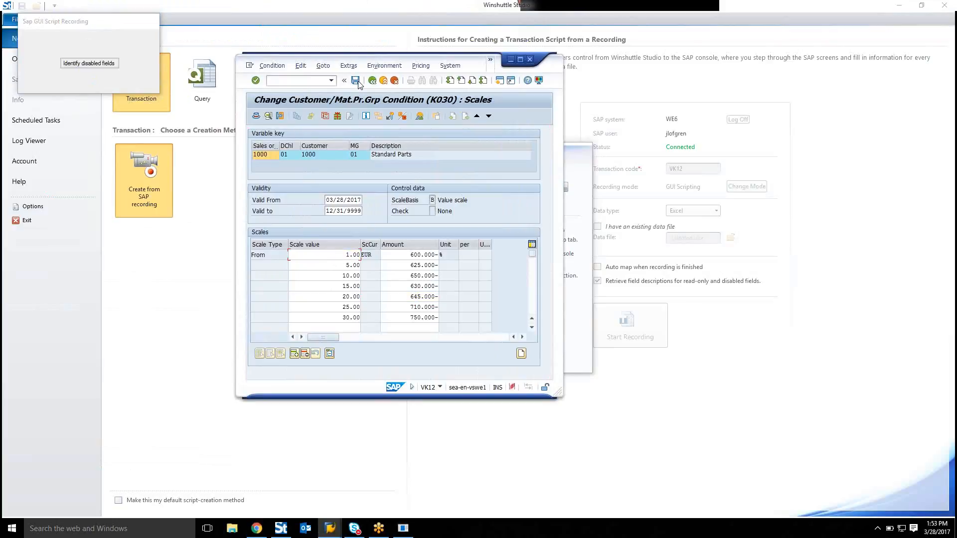
left_click(371, 81)
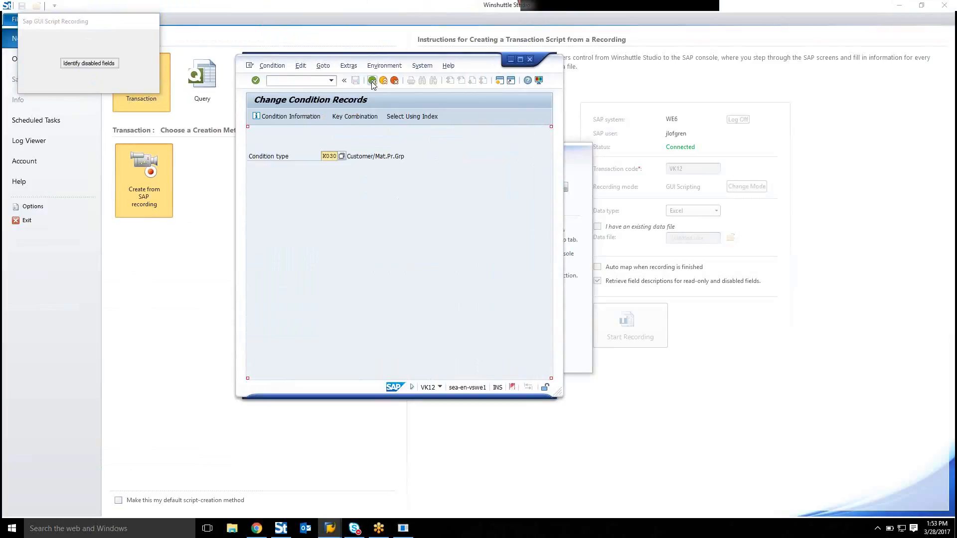
left_click(372, 82)
left_click(383, 82)
left_click(345, 237)
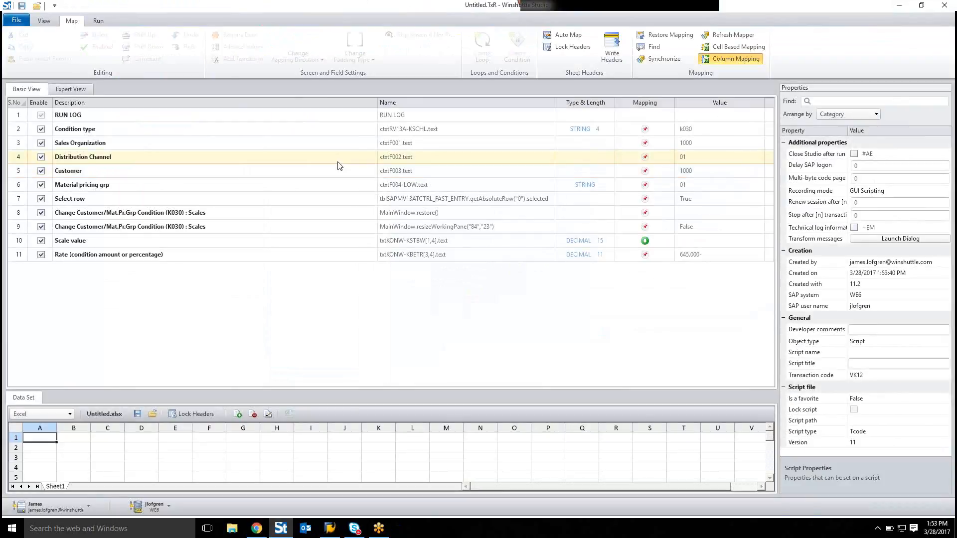
Step: Switch to Expert View and create a single-sheet loop around the Rate (condition amount or percentage) row
left_click(86, 90)
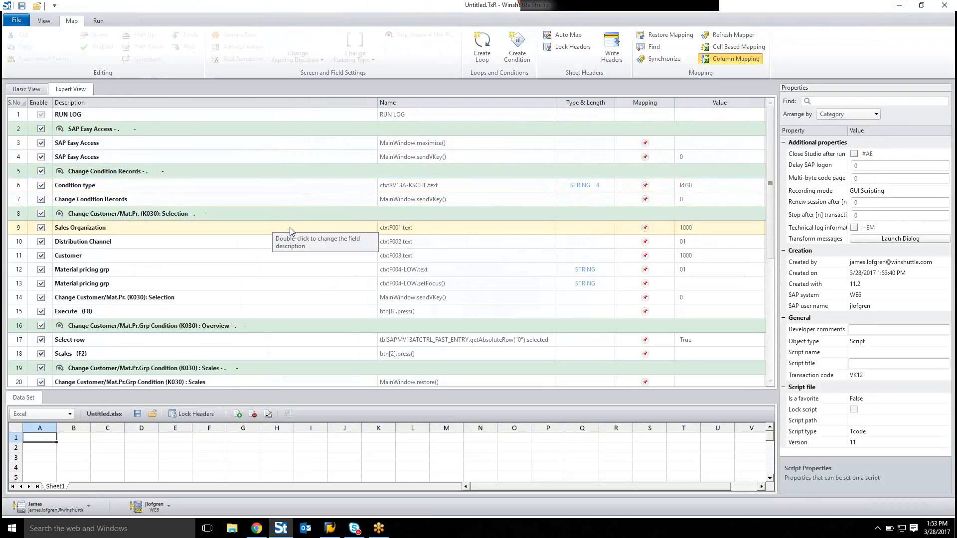
scroll(299, 224, "down", 3)
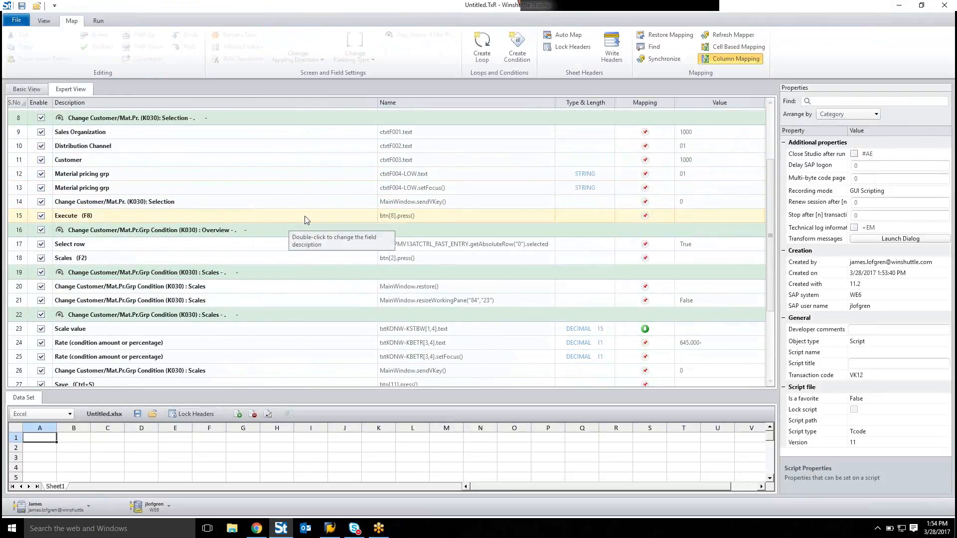
scroll(304, 219, "down", 1)
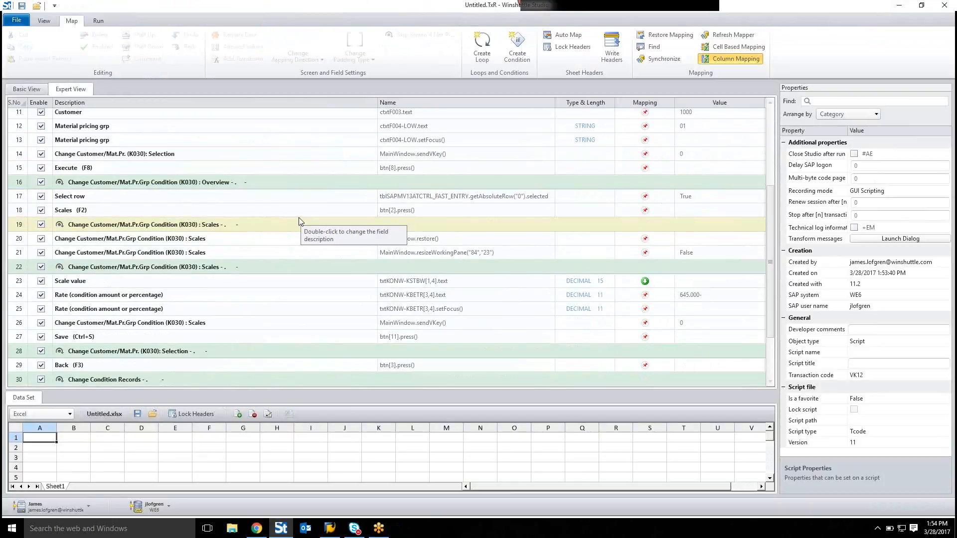
left_click(186, 296)
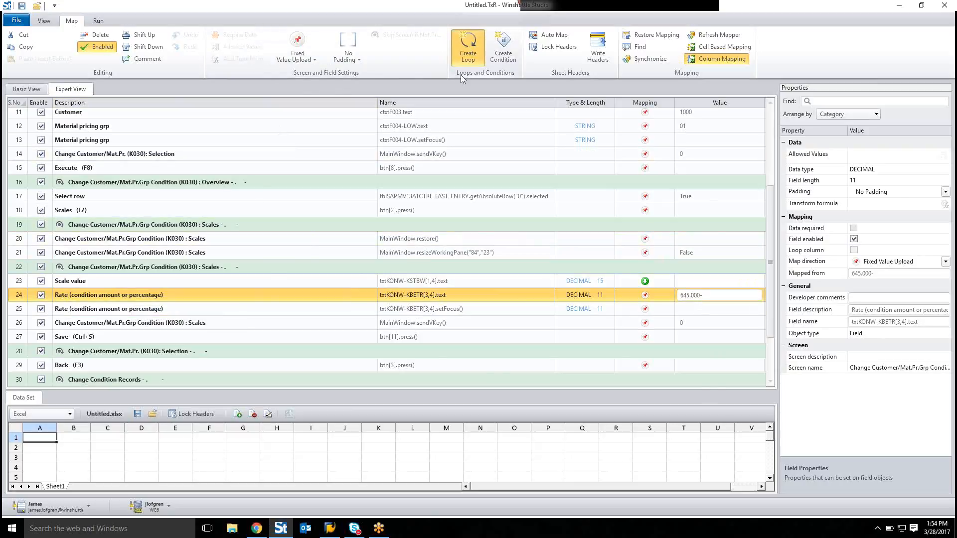
left_click(462, 59)
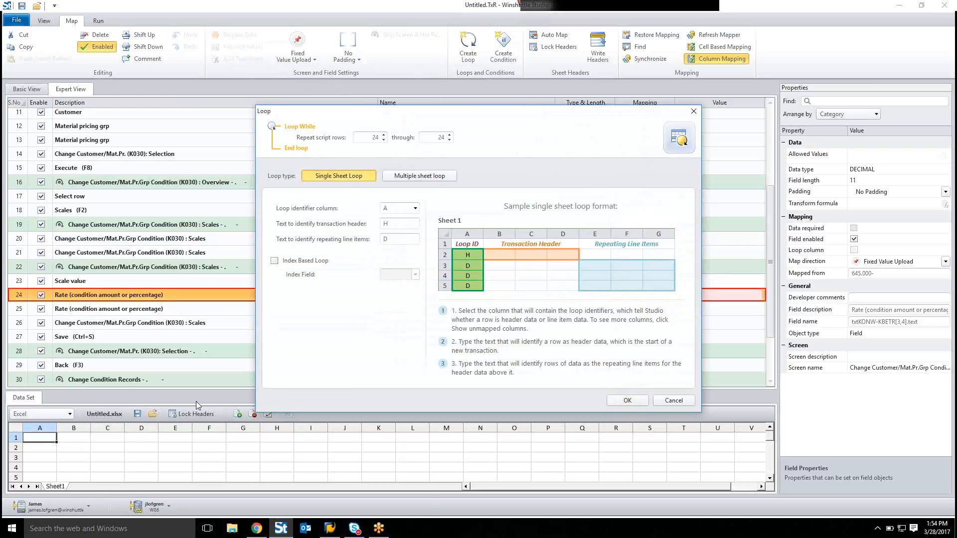
left_click(626, 401)
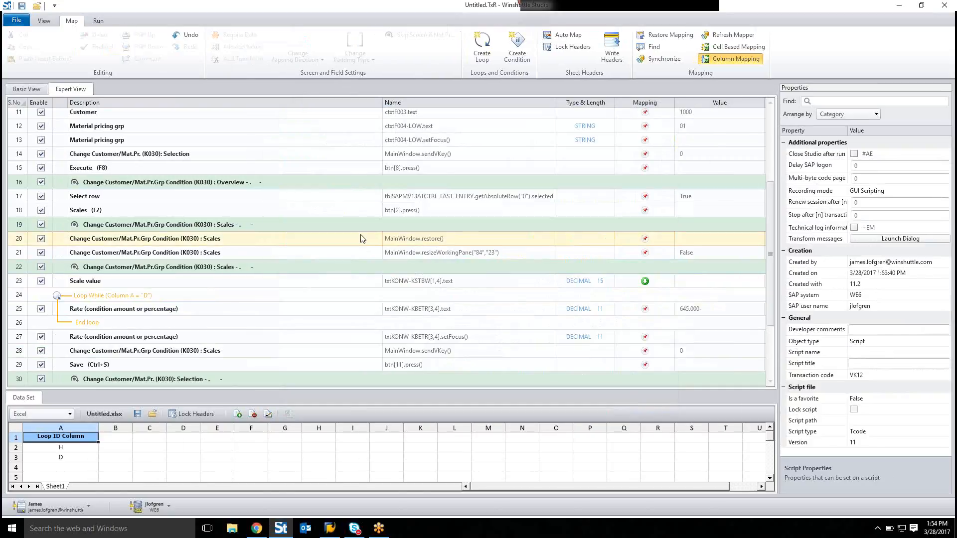
Step: Map a new data set column to the Condition type field
left_click(363, 245)
scroll(363, 270, "up", 4)
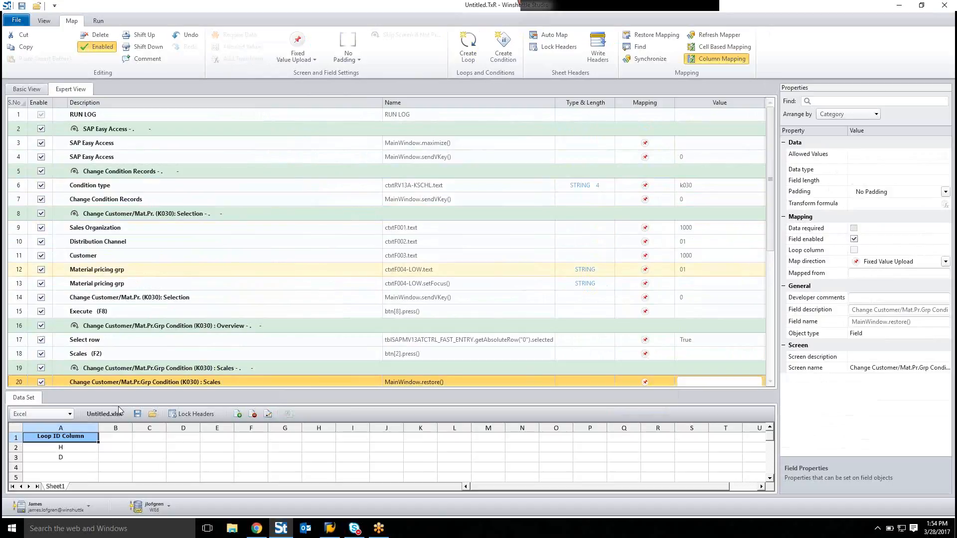
left_click_drag(115, 431, 213, 184)
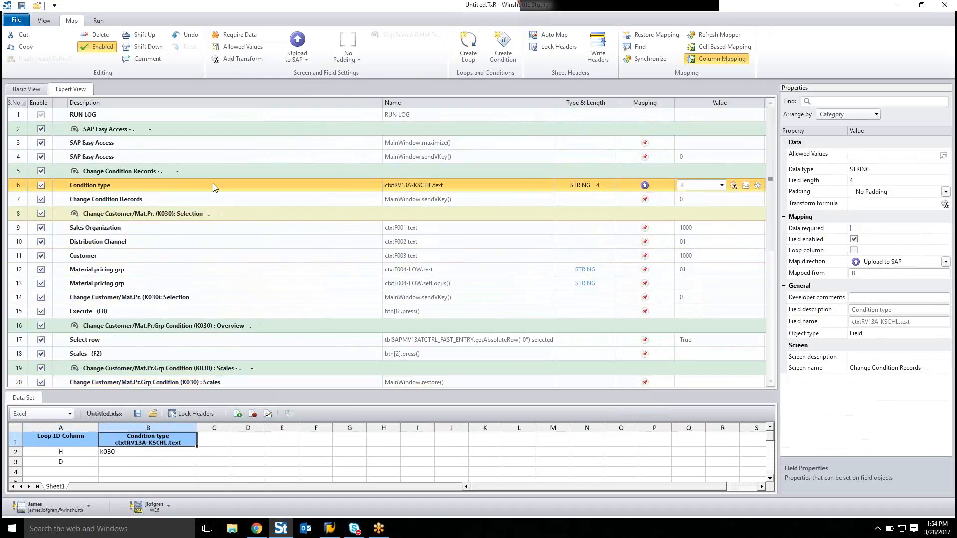
Step: Map the Sales Organization, Distribution Channel, Customer and Material pricing grp fields to new data set columns C through F
left_click(95, 228)
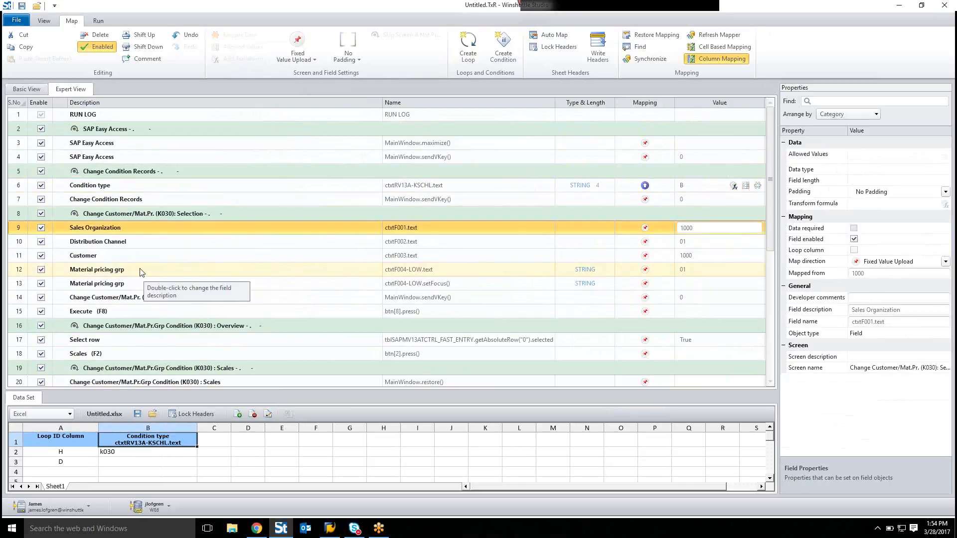
left_click(156, 276)
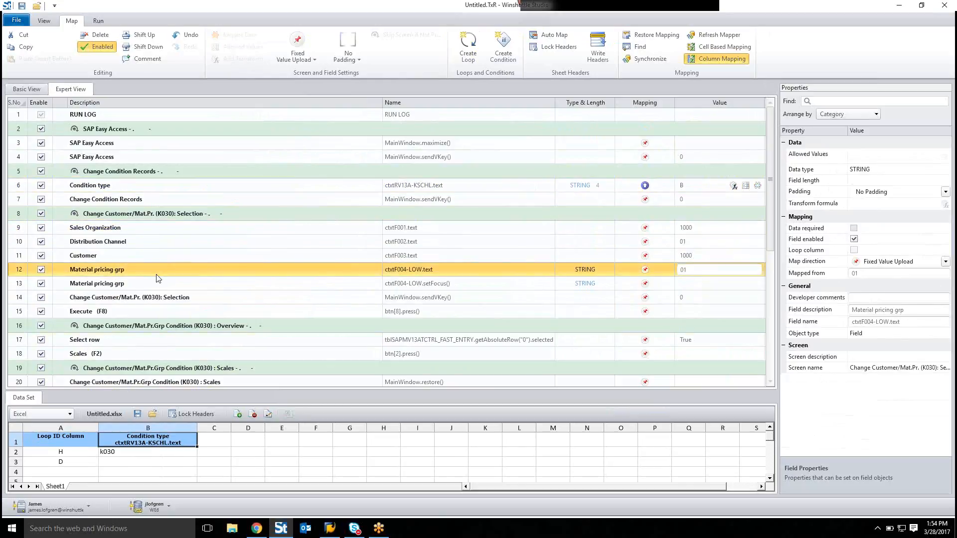
left_click(103, 231)
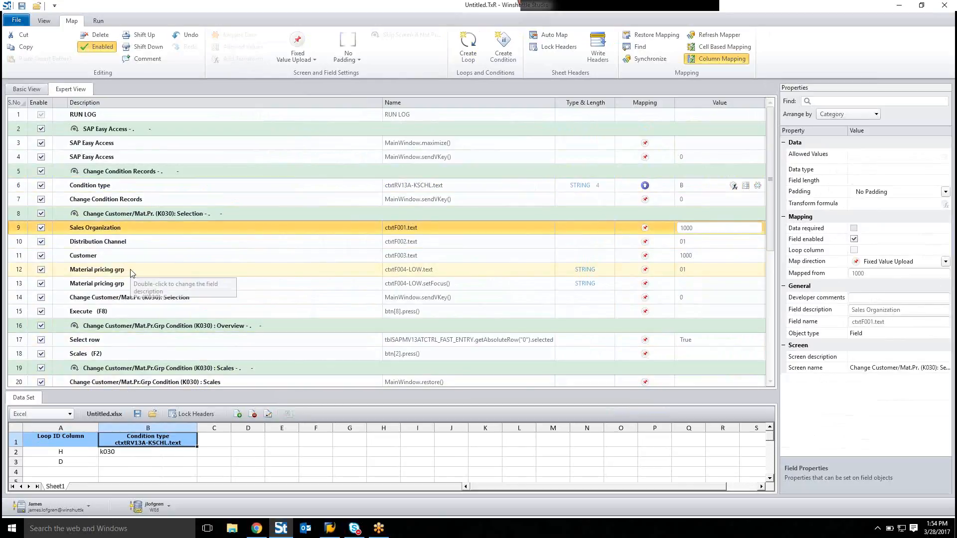
left_click(134, 272, "shift")
left_click_drag(186, 352, 215, 442)
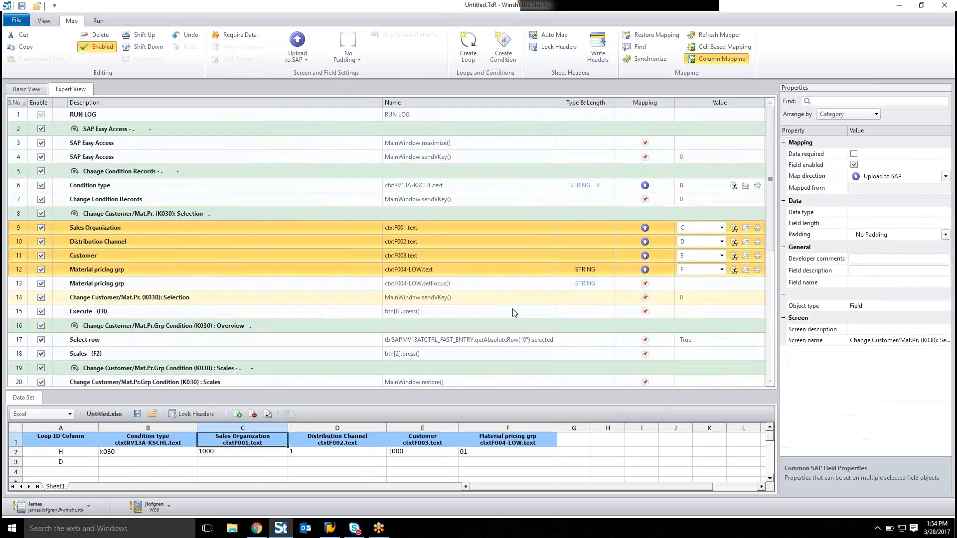
Step: Map the Rate (condition amount or percentage) field inside the loop to data set column H
left_click(574, 439)
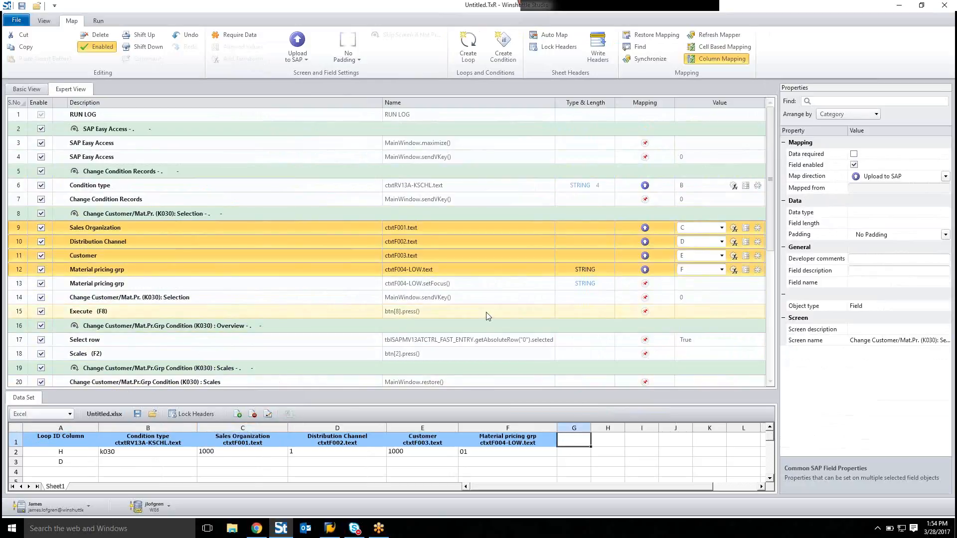
scroll(468, 309, "down", 3)
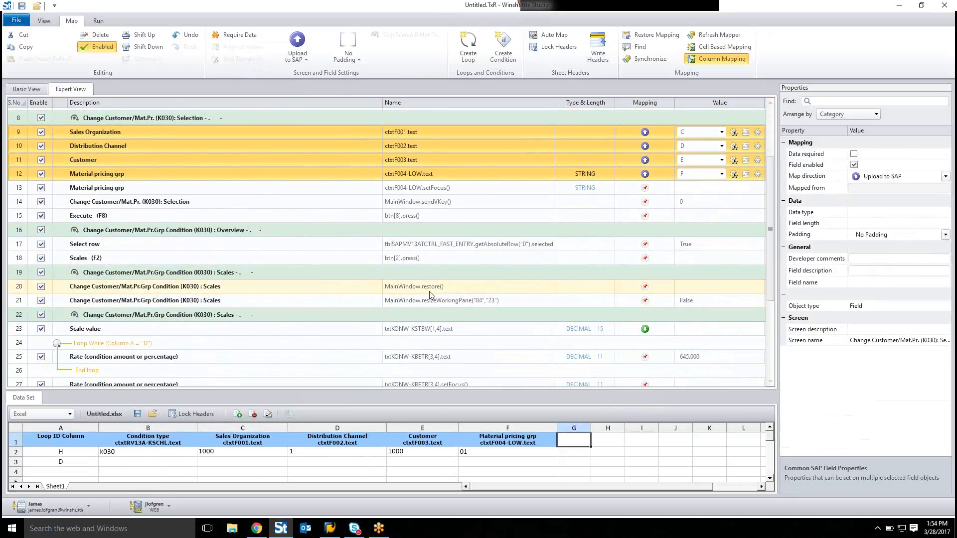
scroll(299, 294, "down", 2)
left_click(290, 290)
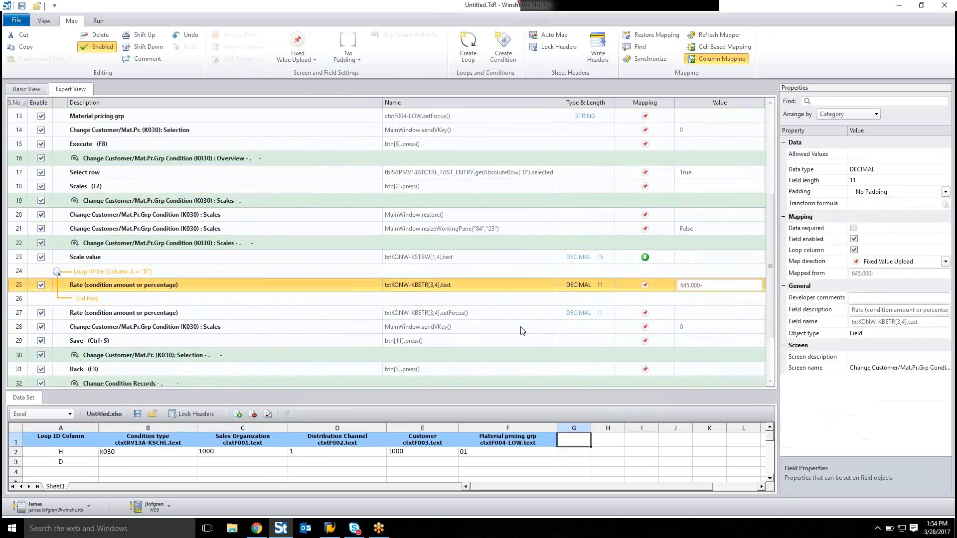
left_click(614, 441)
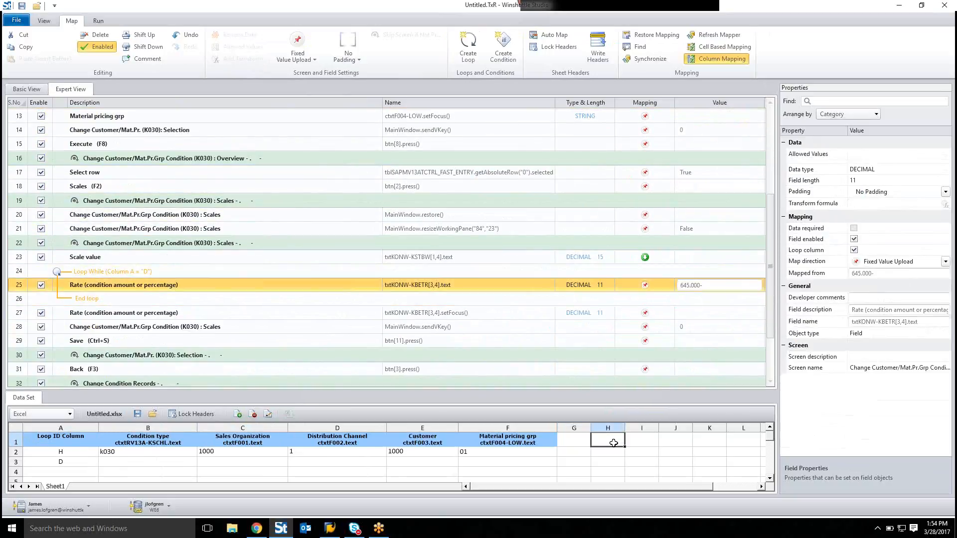
left_click_drag(614, 443, 582, 290)
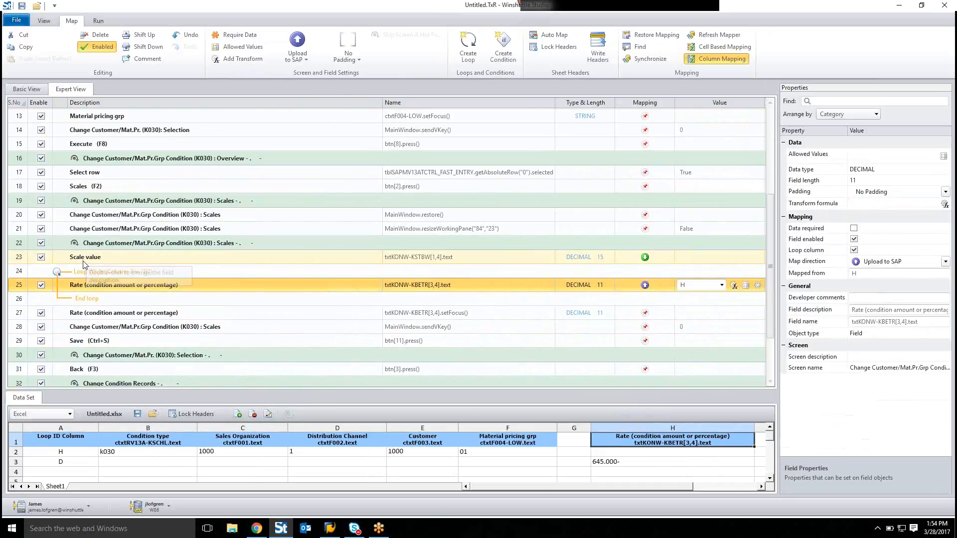
Step: Delete the Scale value row from the script
left_click(196, 263)
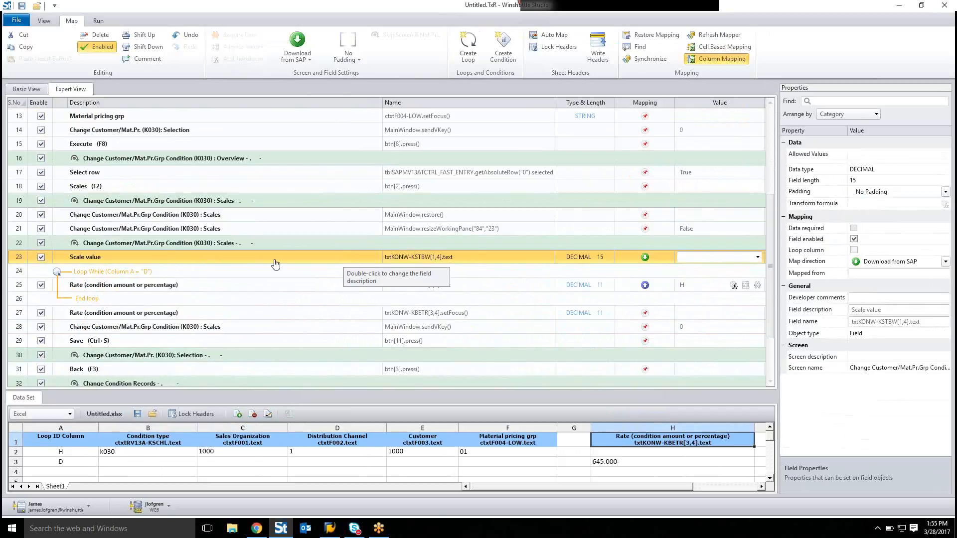
key("Delete")
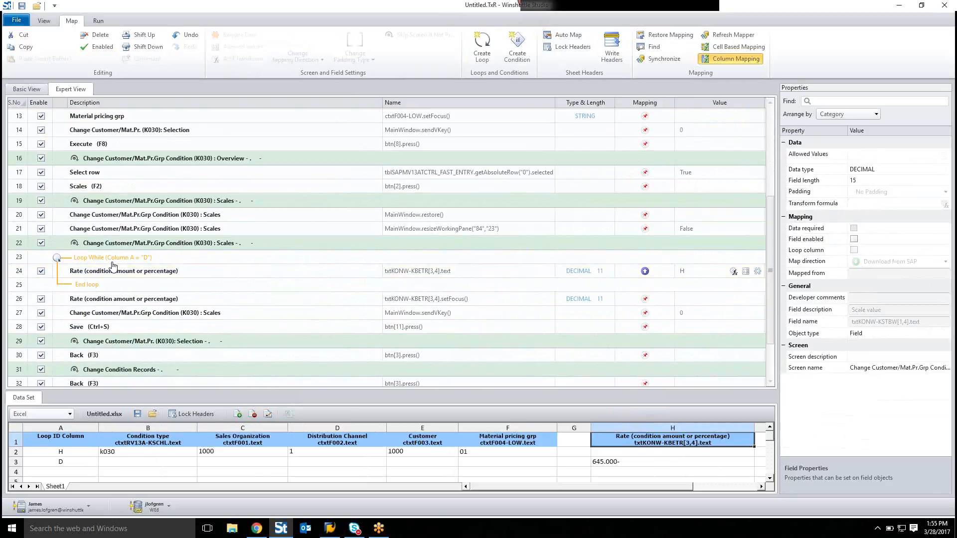
Step: Create a condition on the Rate row: Index Field Scale value KSTBW[1,4] Equal To data set column G, compared with column
left_click(237, 272)
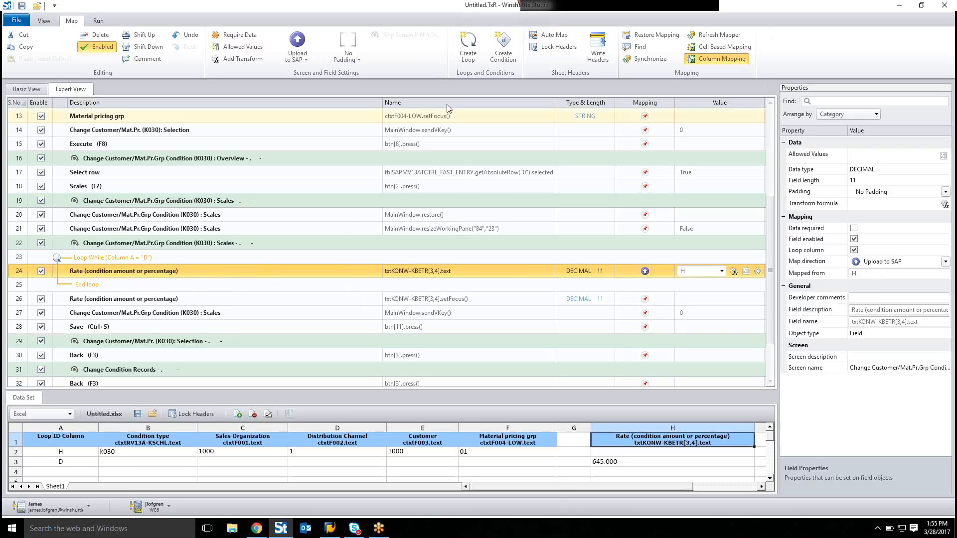
left_click(504, 50)
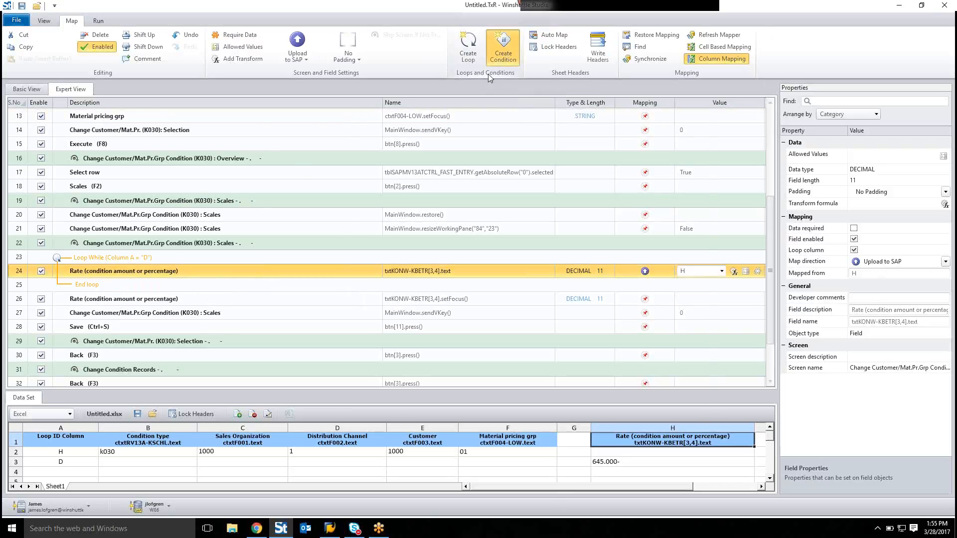
left_click(324, 225)
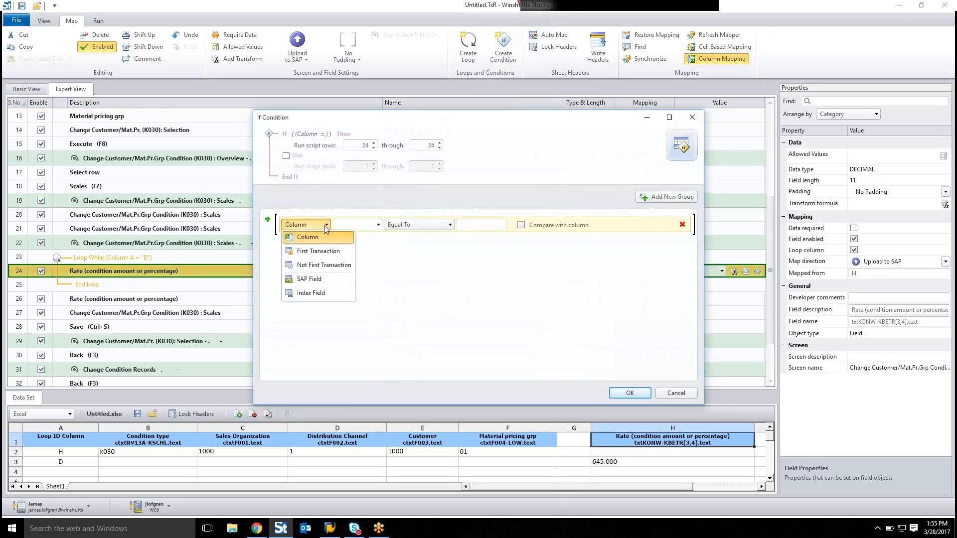
left_click(321, 293)
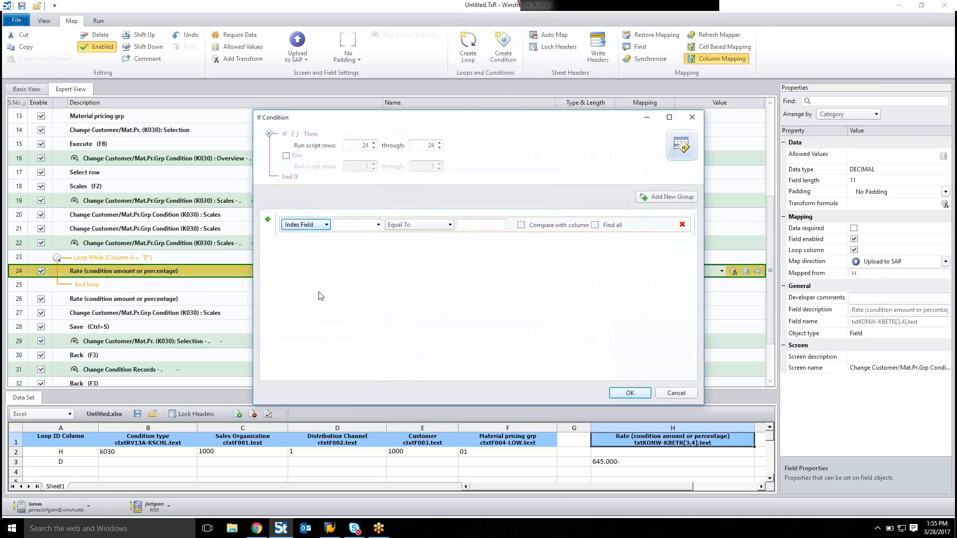
left_click(380, 225)
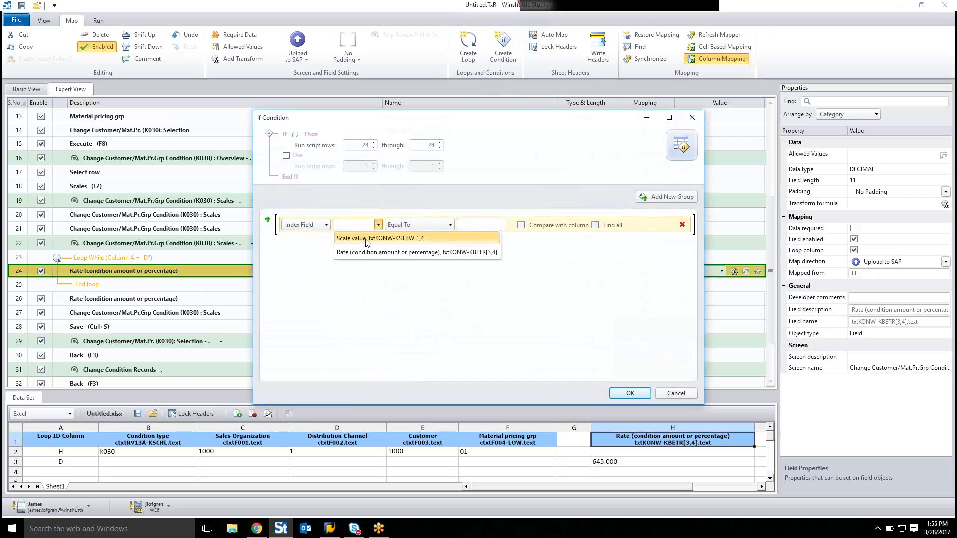
left_click(367, 238)
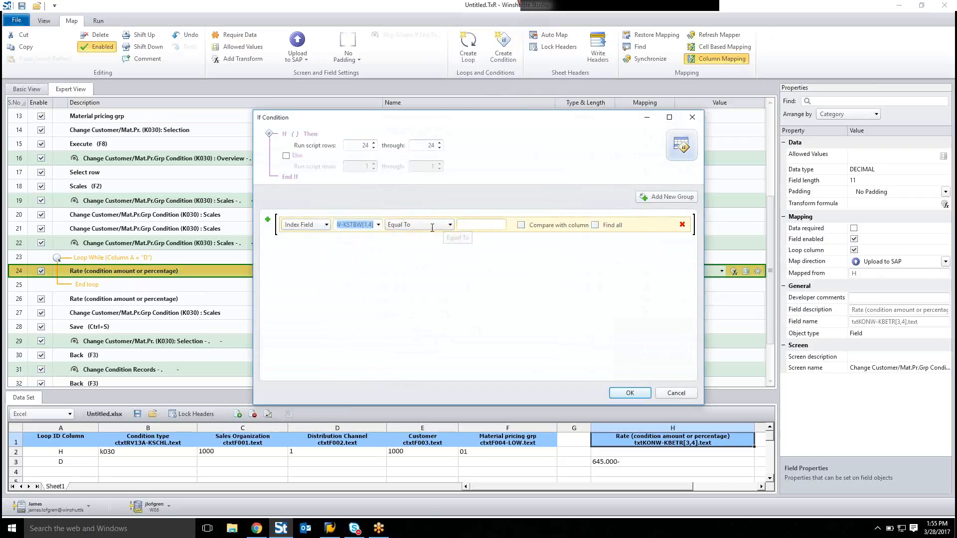
left_click(521, 225)
left_click(502, 225)
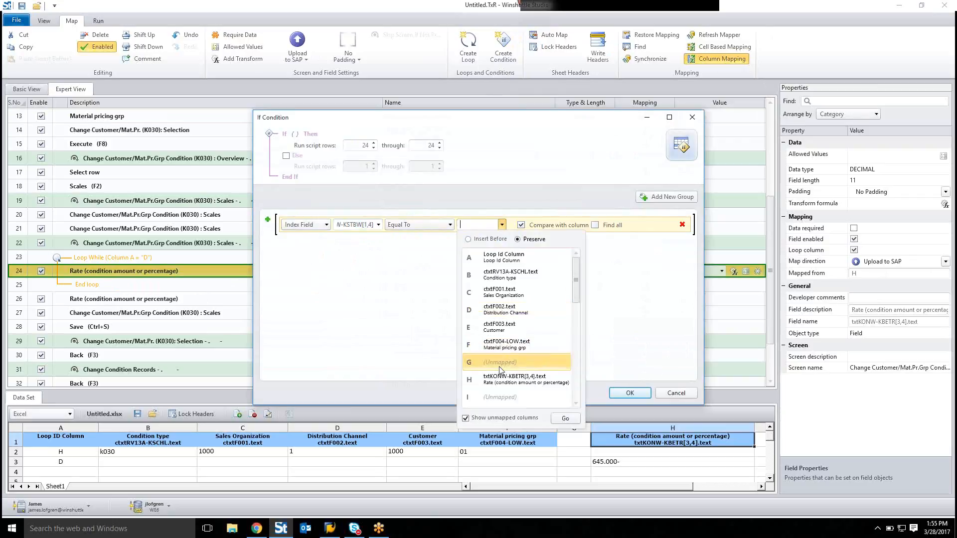
left_click(510, 354)
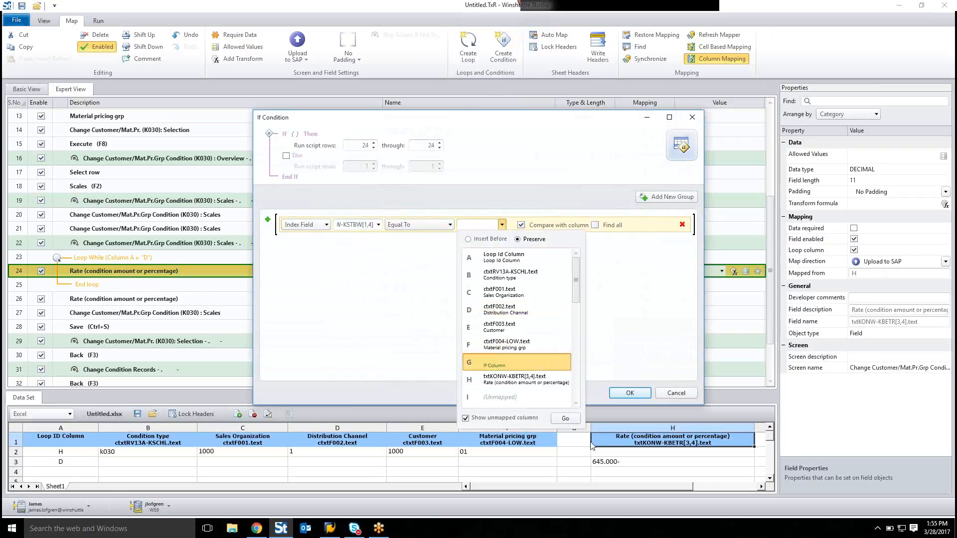
left_click(570, 421)
left_click(626, 395)
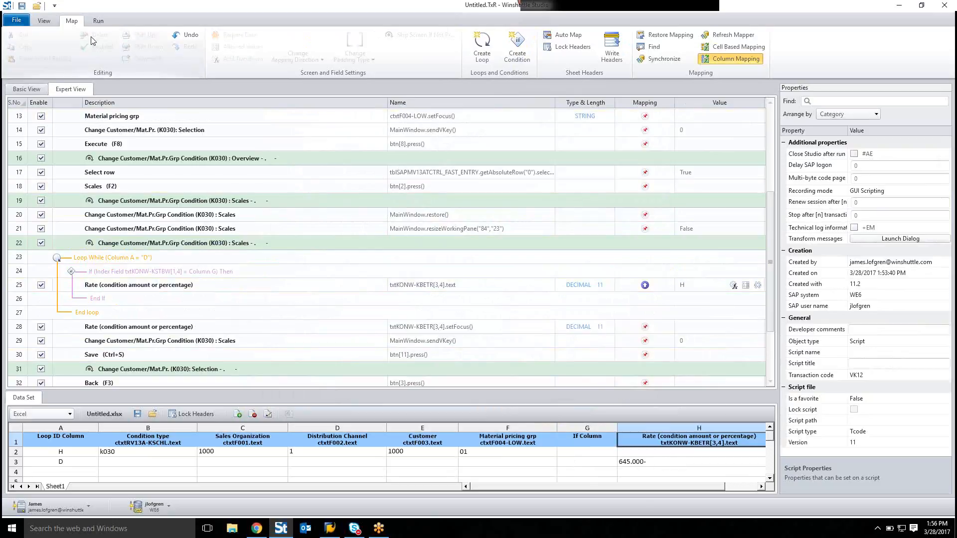
Step: Save both files, naming the script VK12 and the data file vk12.xlsx
left_click(22, 6)
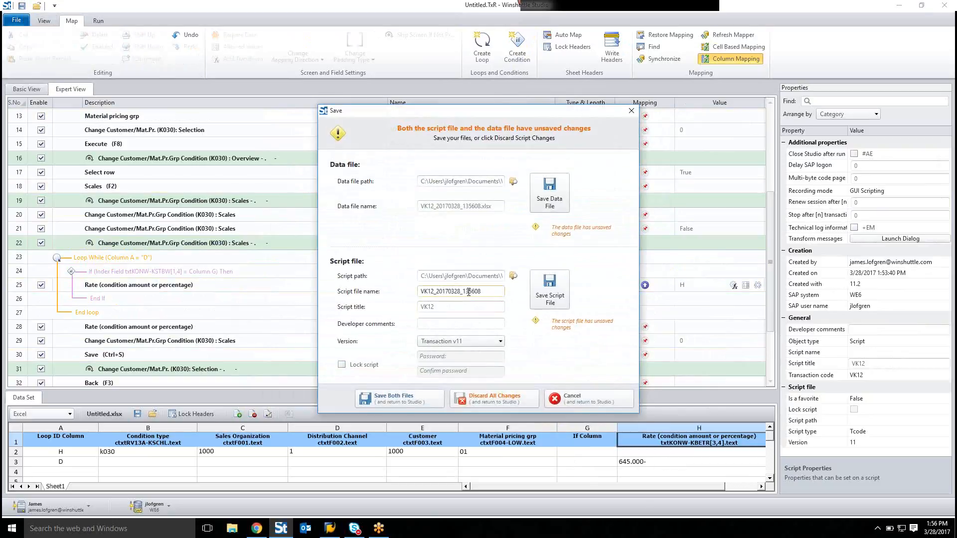
left_click_drag(481, 291, 436, 294)
key("BackSpace")
left_click_drag(500, 209, 303, 206)
type("v")
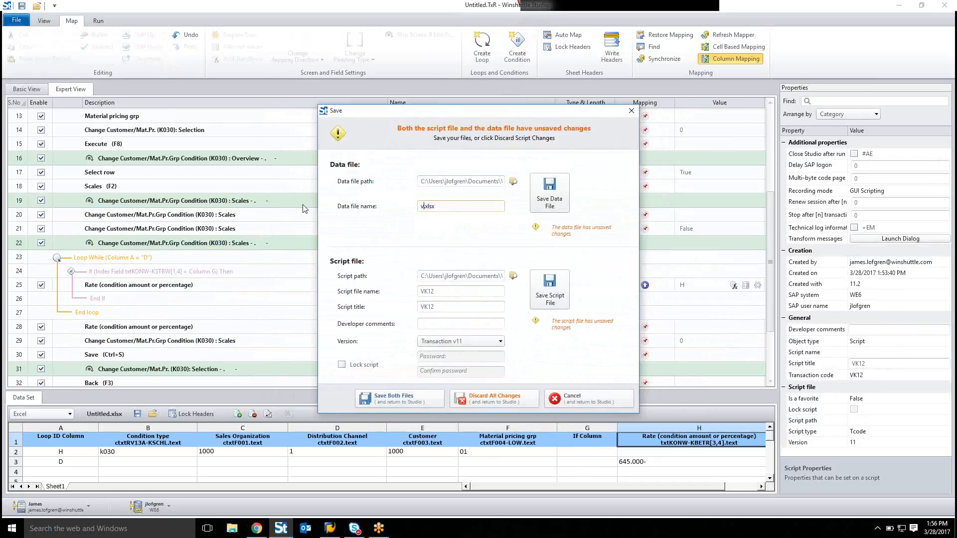
type("k12")
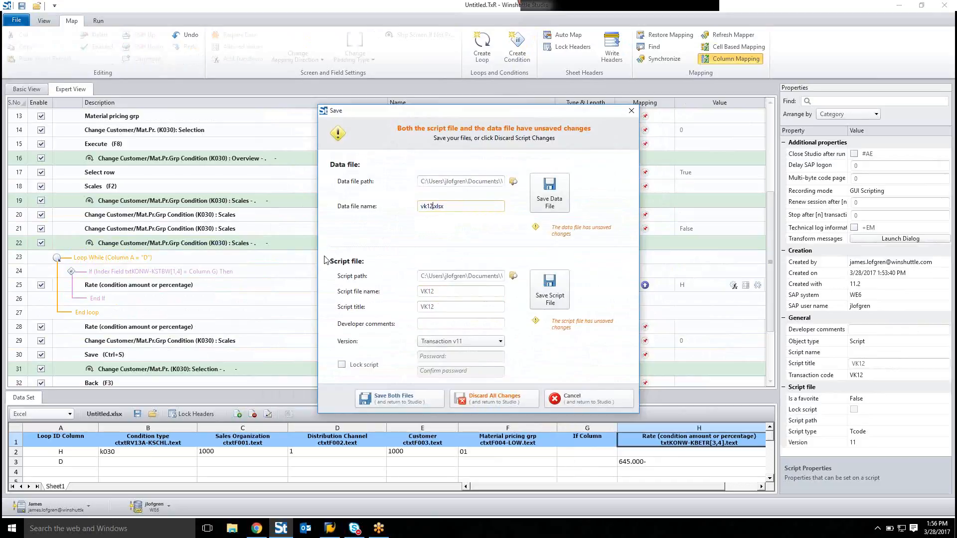
left_click(392, 398)
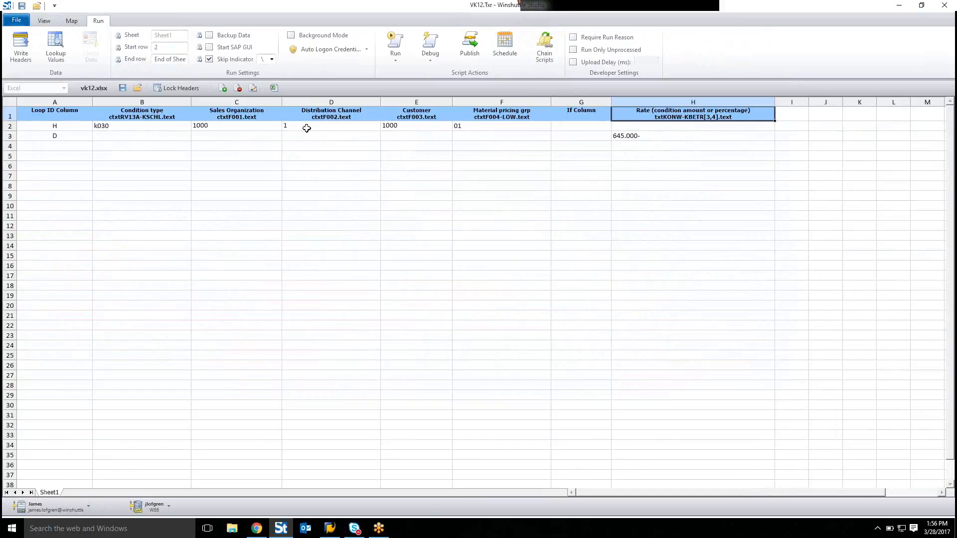
Step: Set the Distribution Channel value in the data sheet to 01, entered as text
left_click(330, 126)
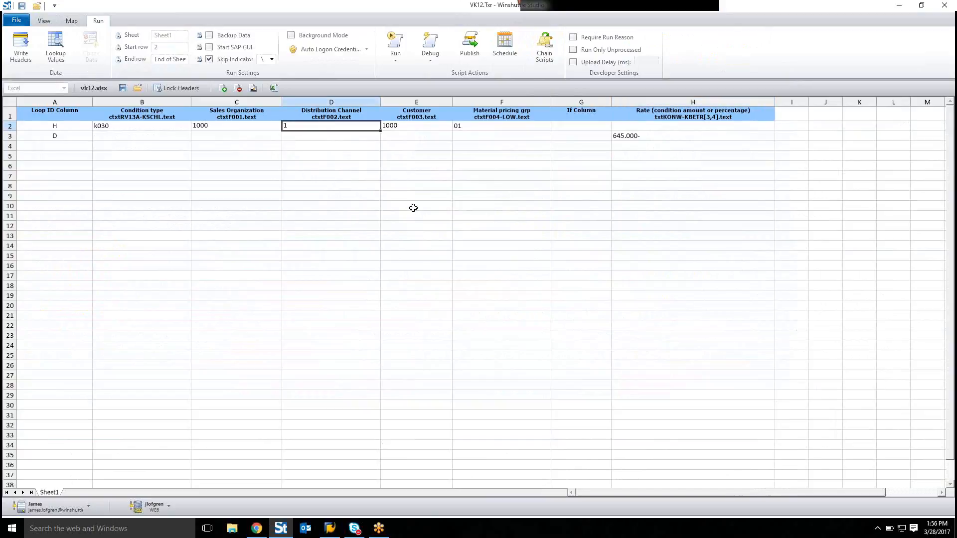
type("'0")
key("Return")
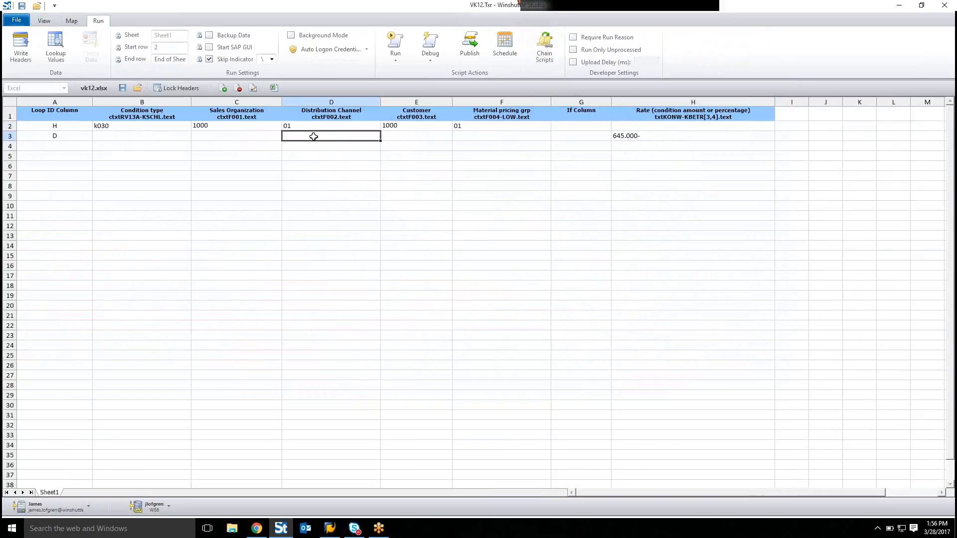
left_click(307, 125)
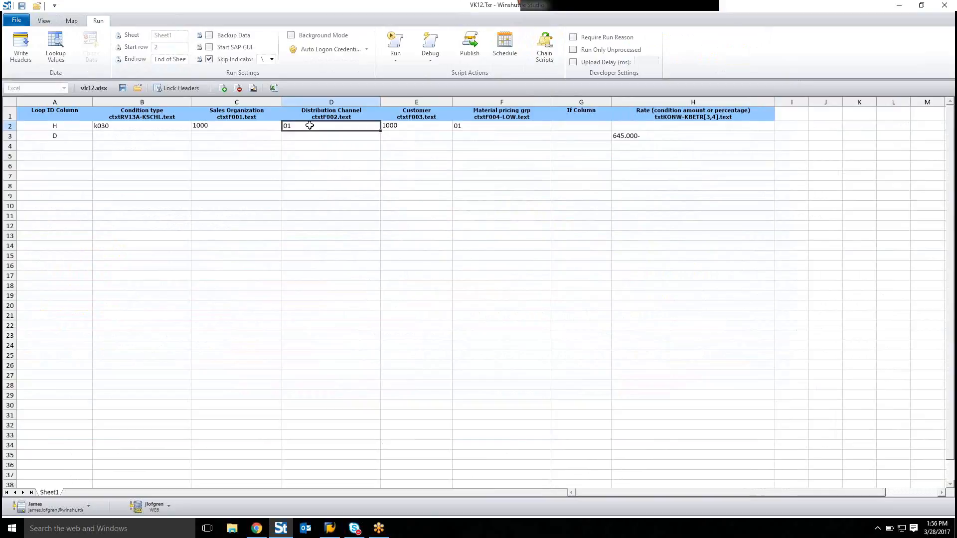
type("'01")
left_click(334, 144)
left_click(315, 127)
Step: Enter scale values 25 and 10 in the If Column for rows 3 and 4
left_click(578, 137)
type("25")
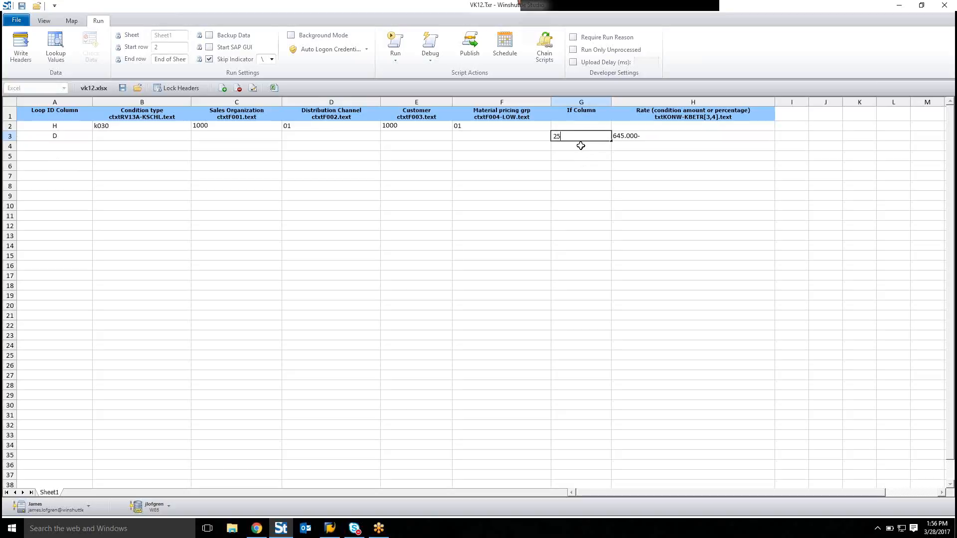
key("Return")
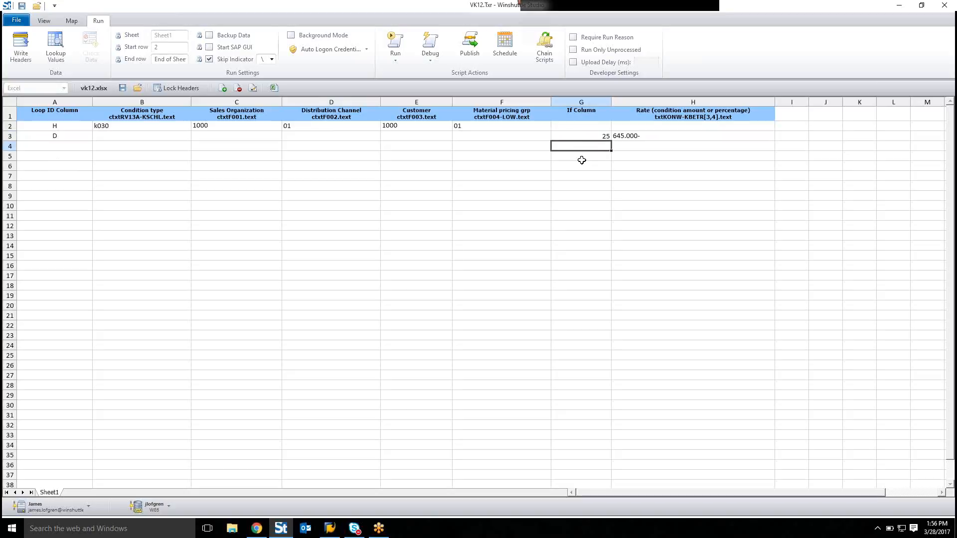
type("10")
Step: Set the Rate values to 655 for row 3 and 678 for row 4
left_click(626, 138)
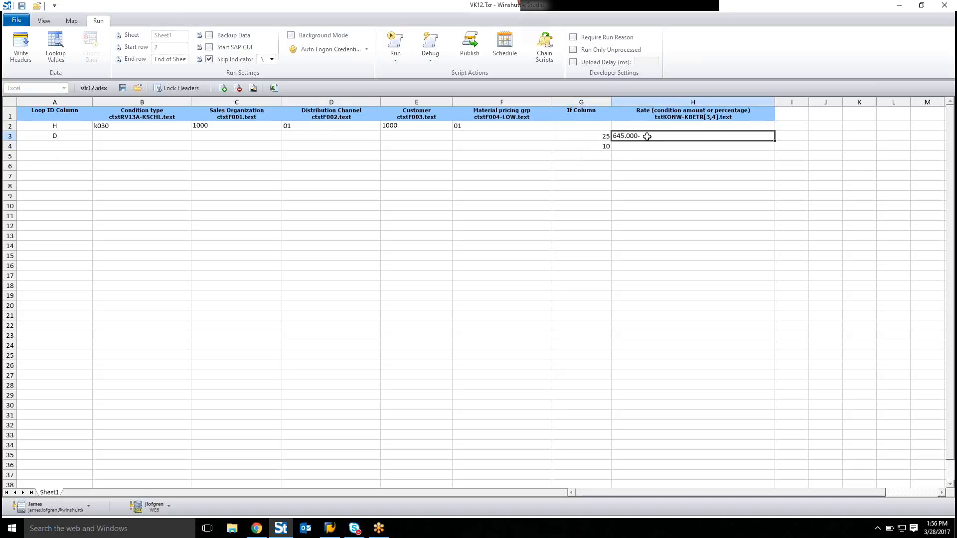
double_click(646, 138)
left_click_drag(649, 136, 614, 136)
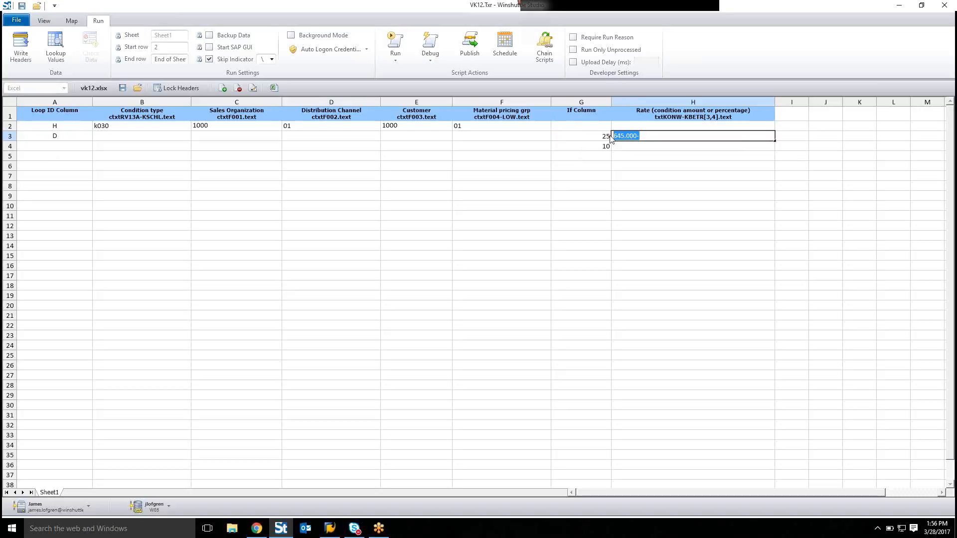
type("655")
left_click(668, 145)
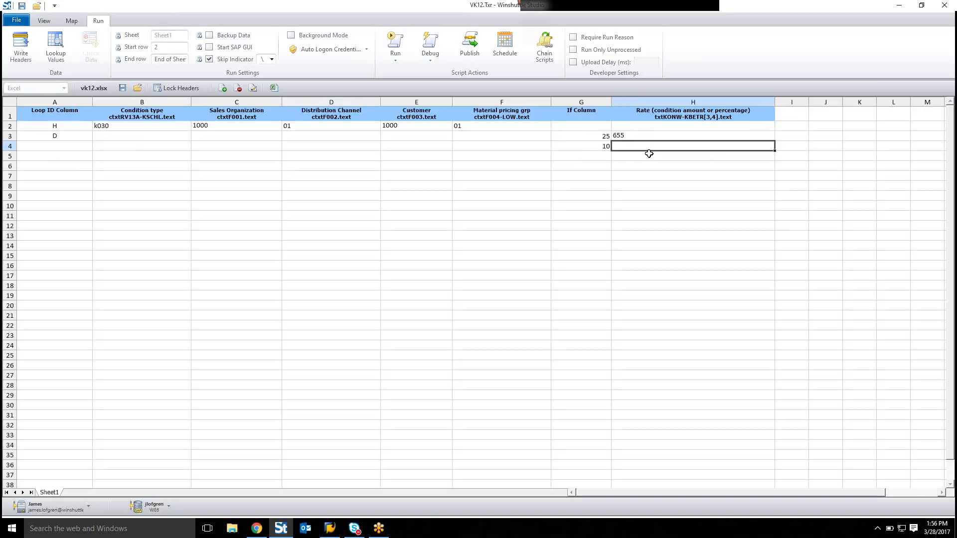
type("67")
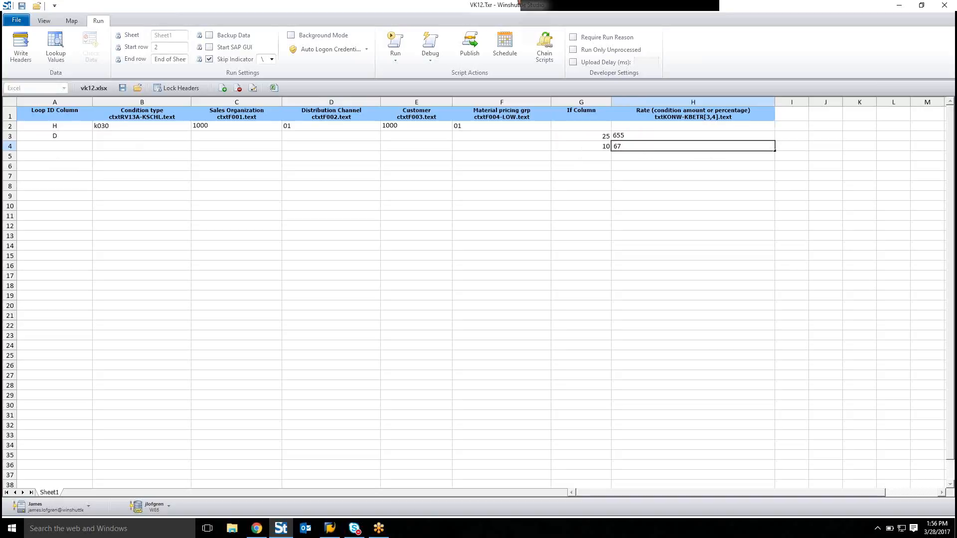
type("8")
Step: Enter D as the Loop ID for row 4
left_click(81, 148)
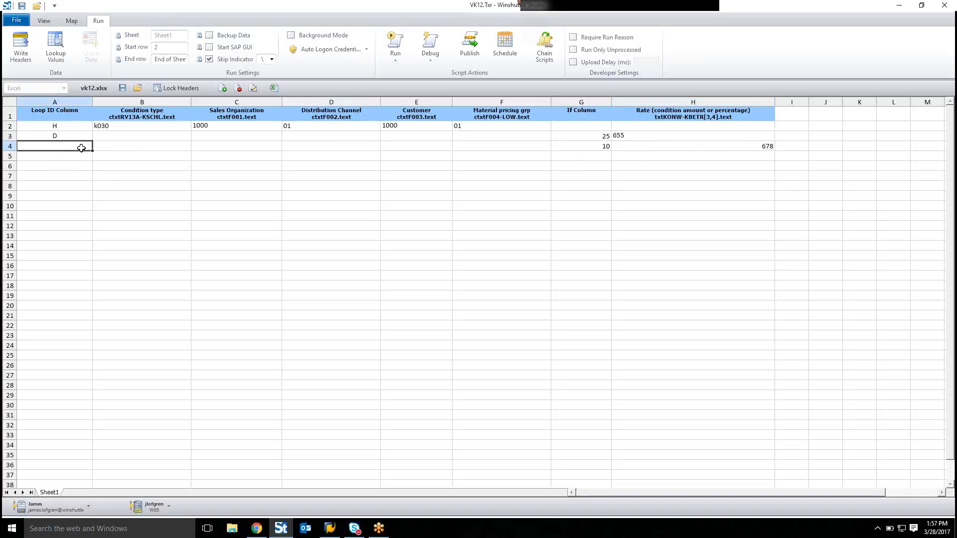
type("d")
left_click(659, 165)
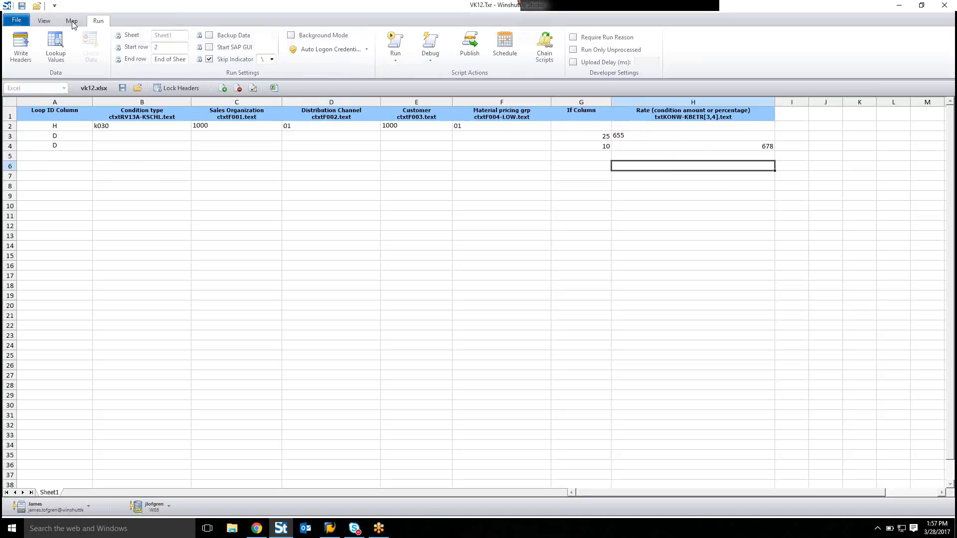
Step: Run the script to upload the data sheet rows to SAP and inspect the If Column entries
left_click(395, 41)
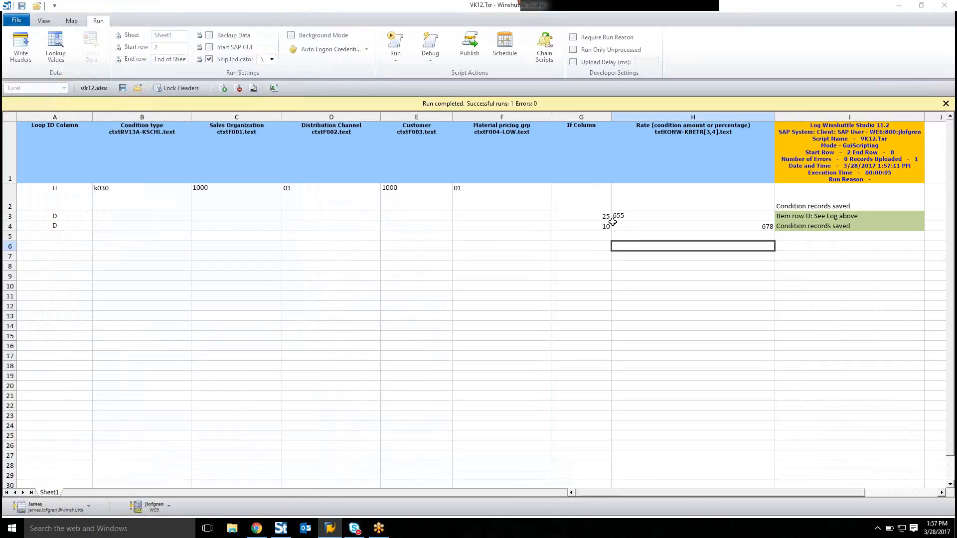
left_click(605, 218)
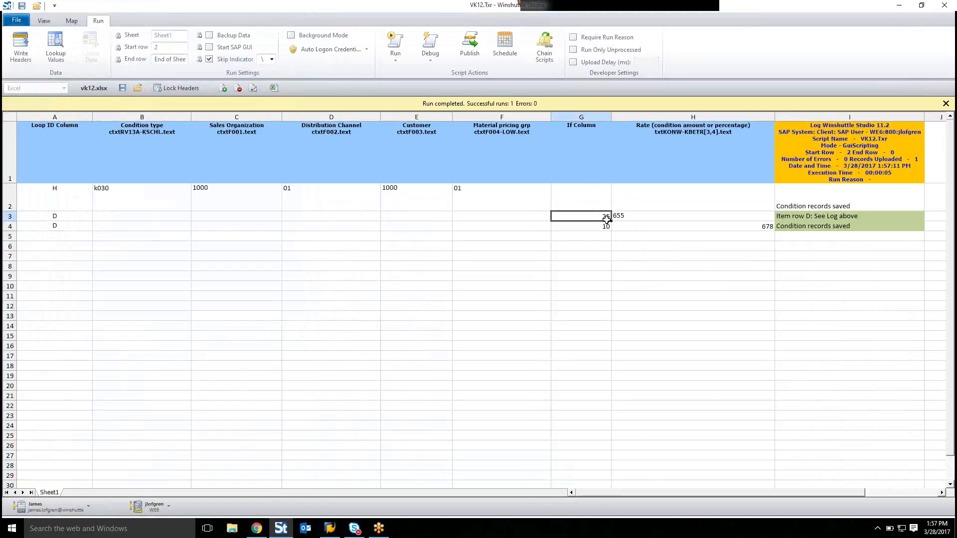
left_click(605, 225)
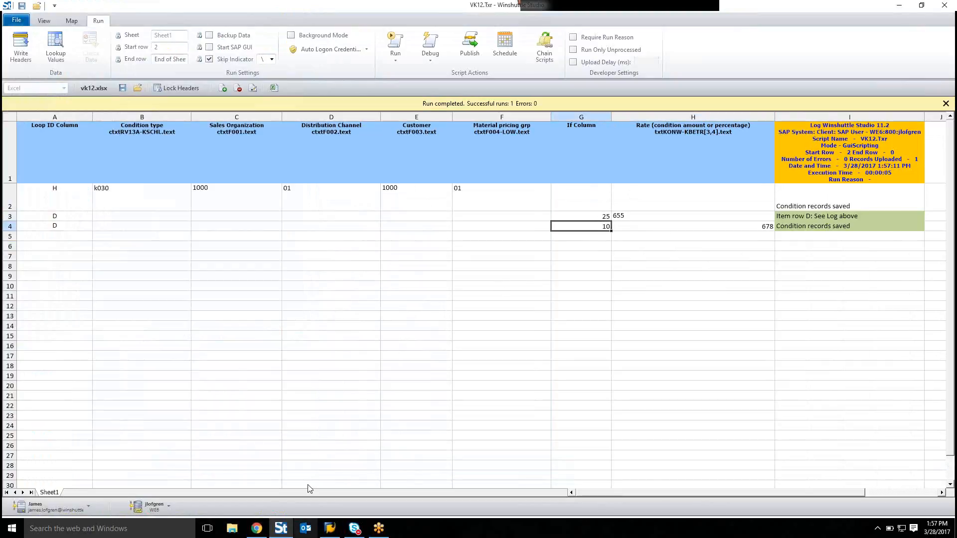
Step: Switch to SAP Logon and log on to the WE7 system with the user name
left_click(329, 528)
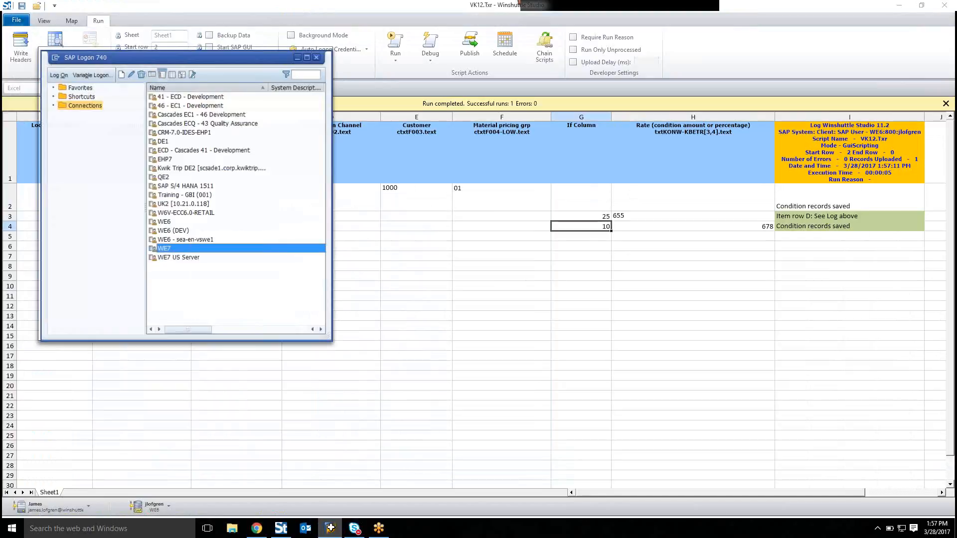
double_click(184, 246)
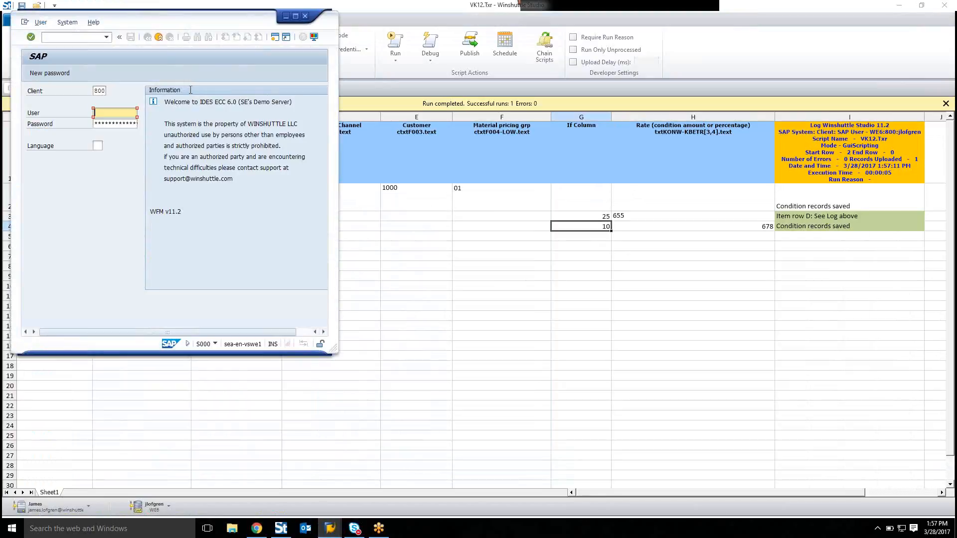
key("Tab")
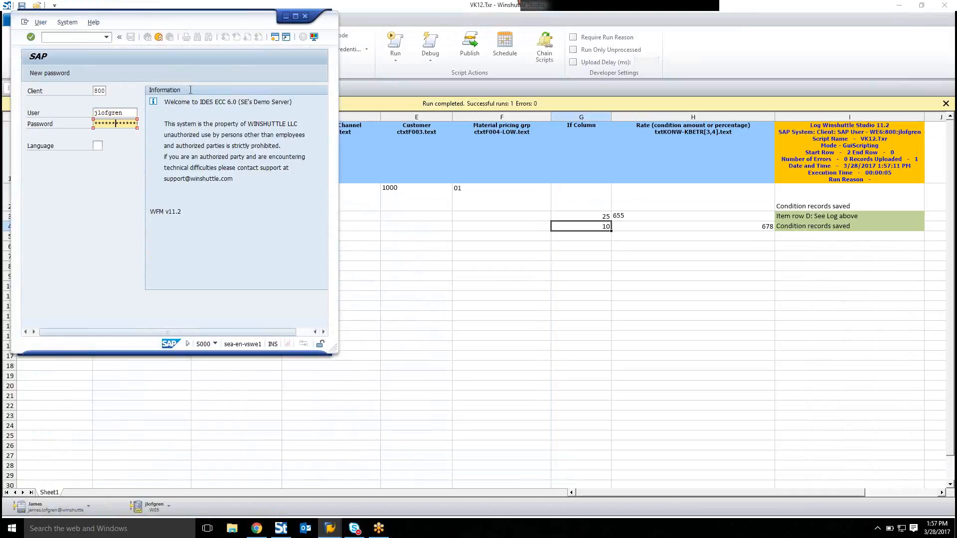
key("Return")
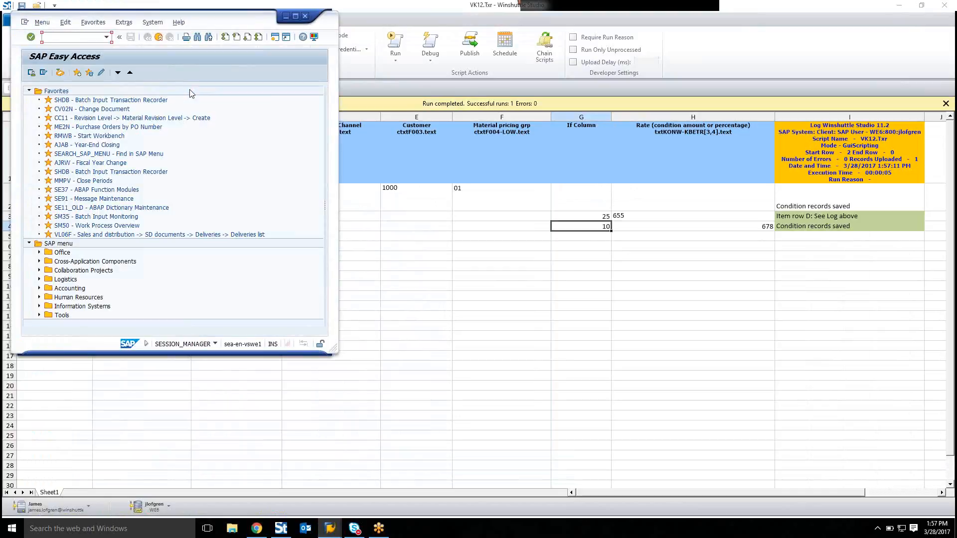
Step: Open the Display Condition Records transaction for condition type K030
key("Return")
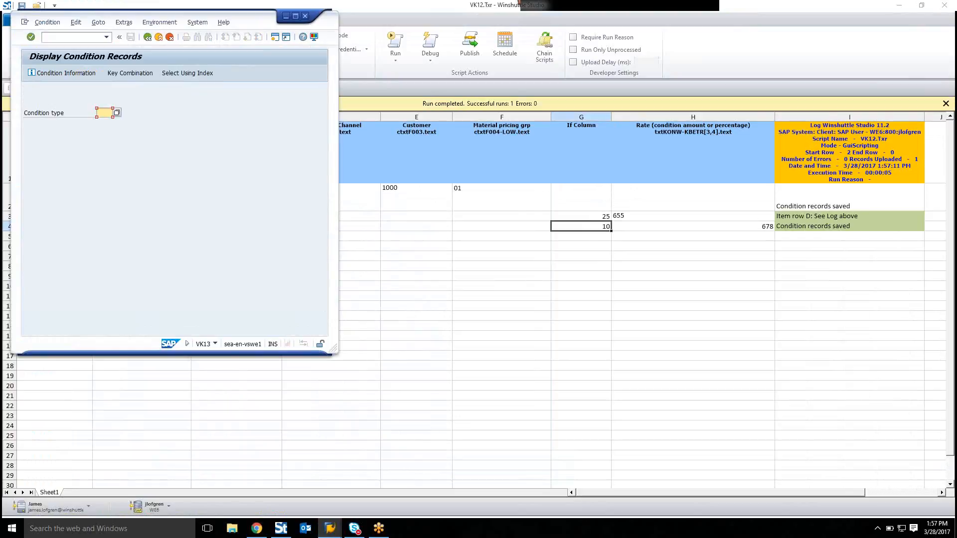
type("K030")
key("Return")
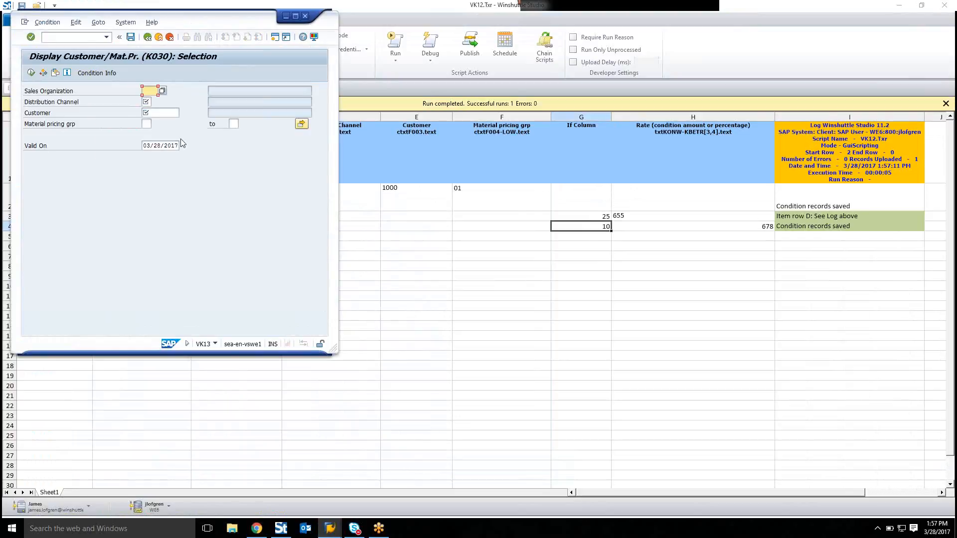
Step: Display K030 records for sales organization 1000, distribution channel 01, customer 1000 and material pricing group 01
type("1000")
key("Tab")
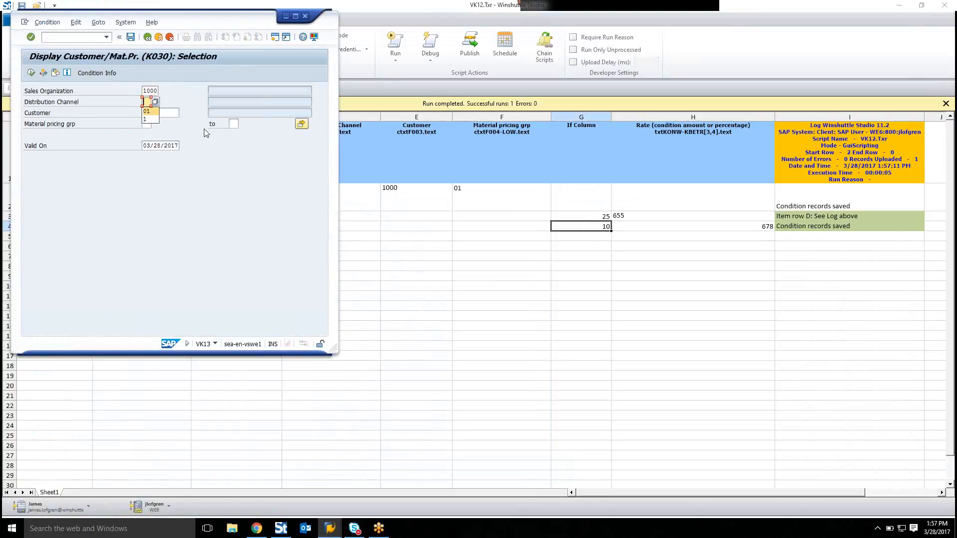
type("01")
key("Tab")
type("1000")
key("Tab")
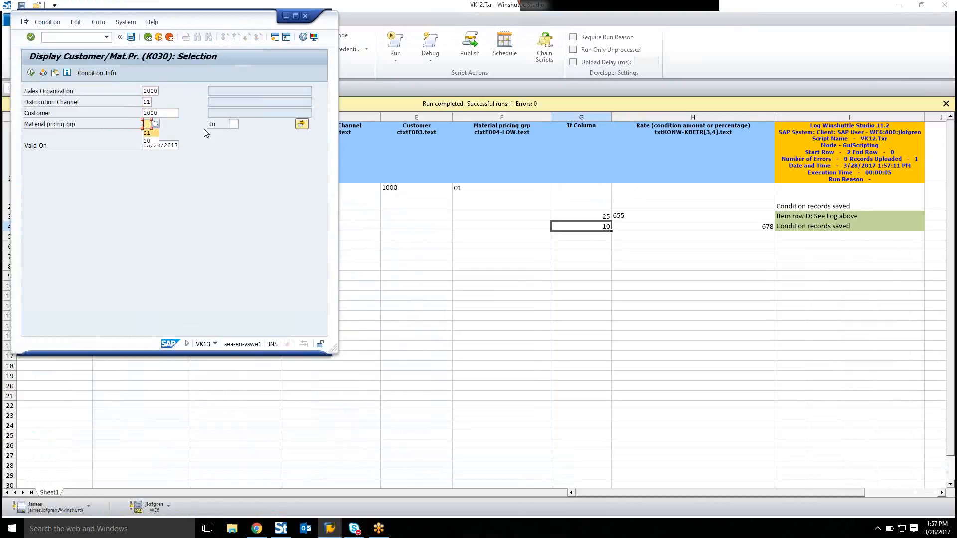
type("01")
key("Return")
key("F8")
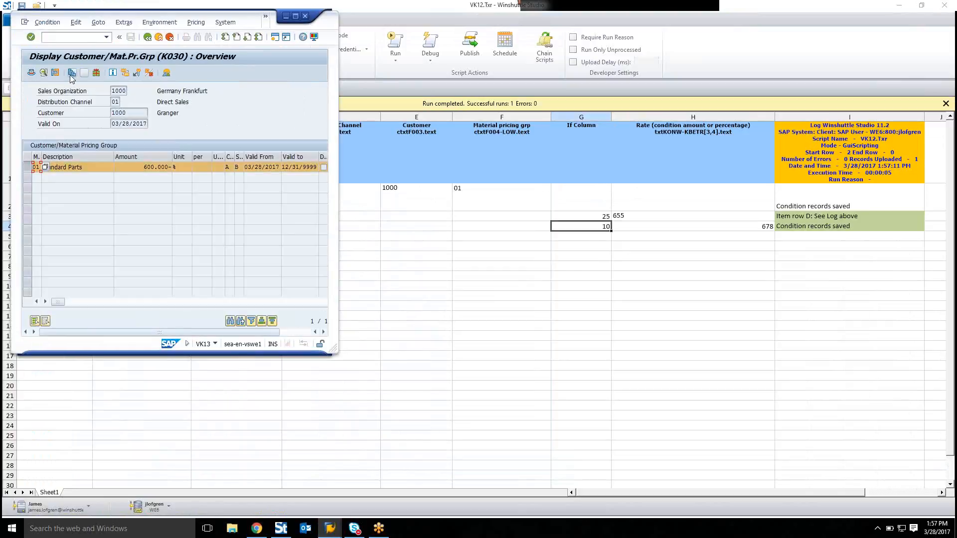
Step: Open the scales of the displayed Standard Parts condition record to check the uploaded amounts
left_click(84, 72)
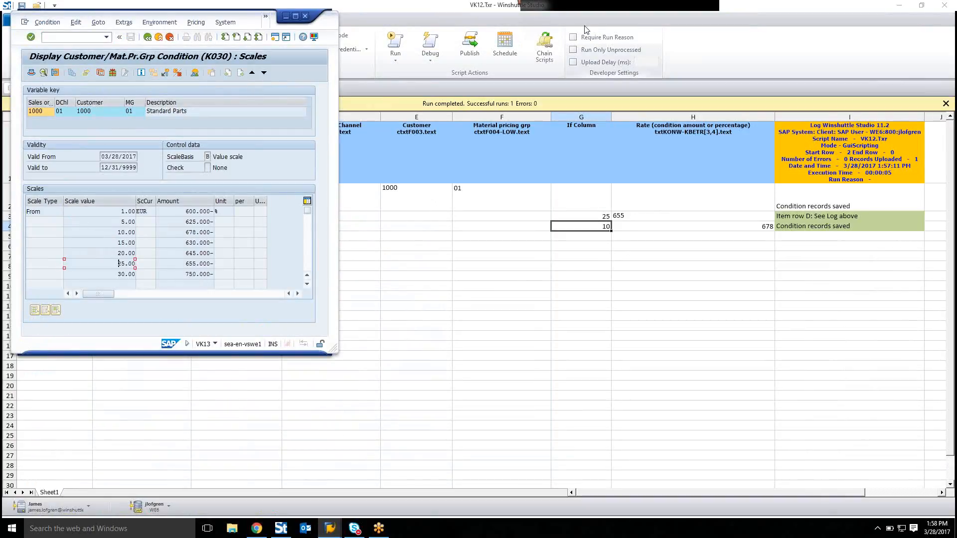
left_click(559, 15)
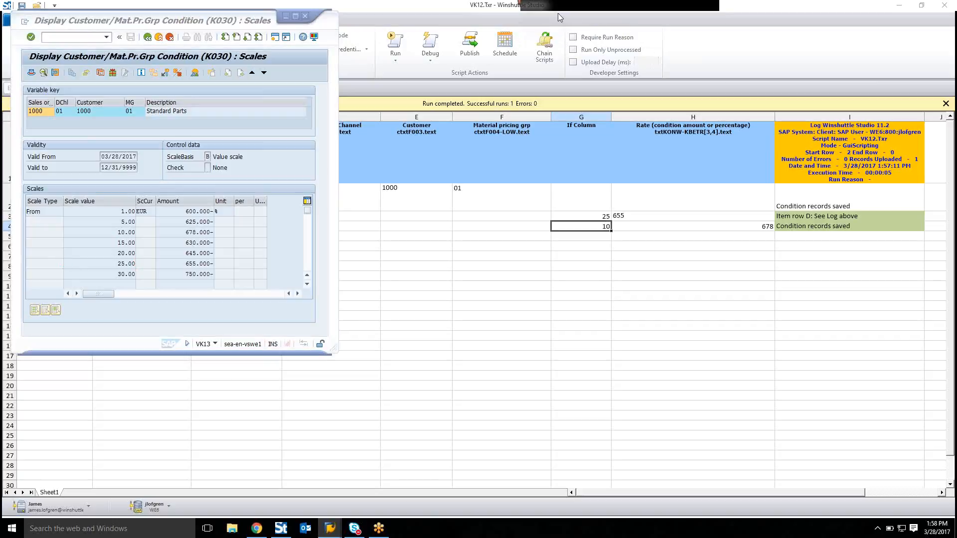